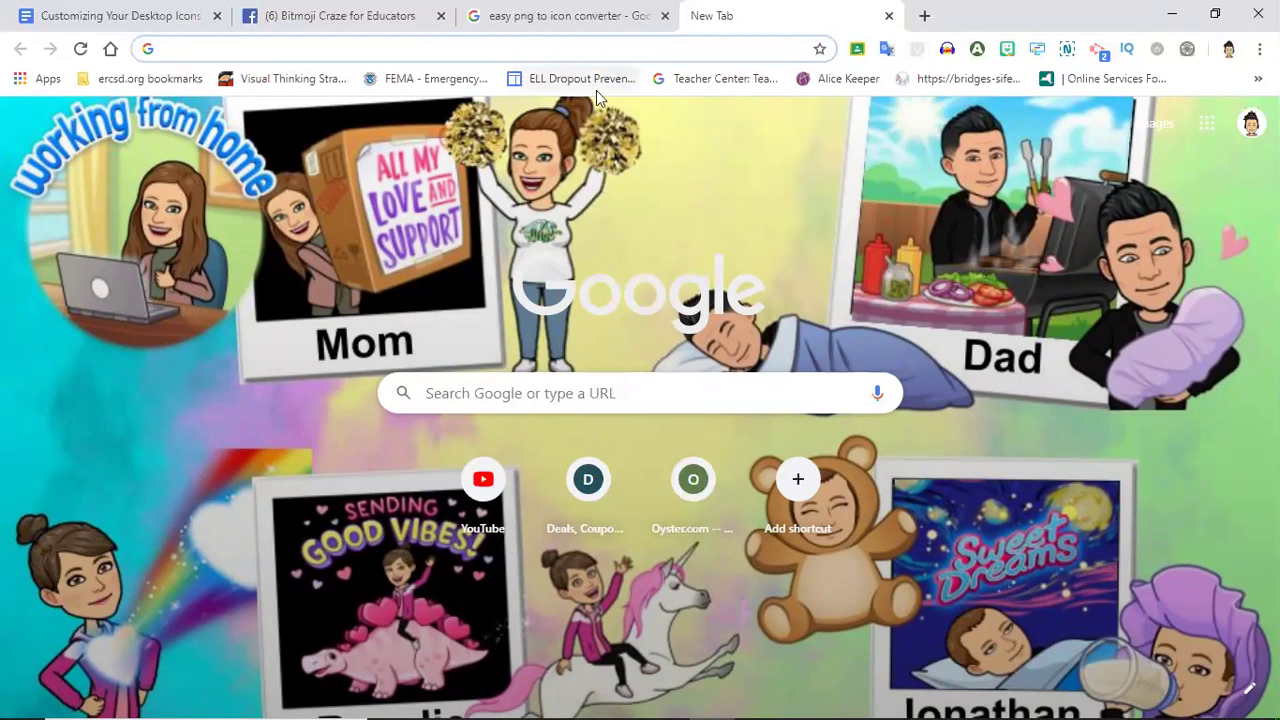
Review the Software Informer page for Easy PNG to Icon Converter 1.1, a freeware 697 KB PNG2ICO.exe download.
{"action": "left_click", "coordinate": [600, 22]}
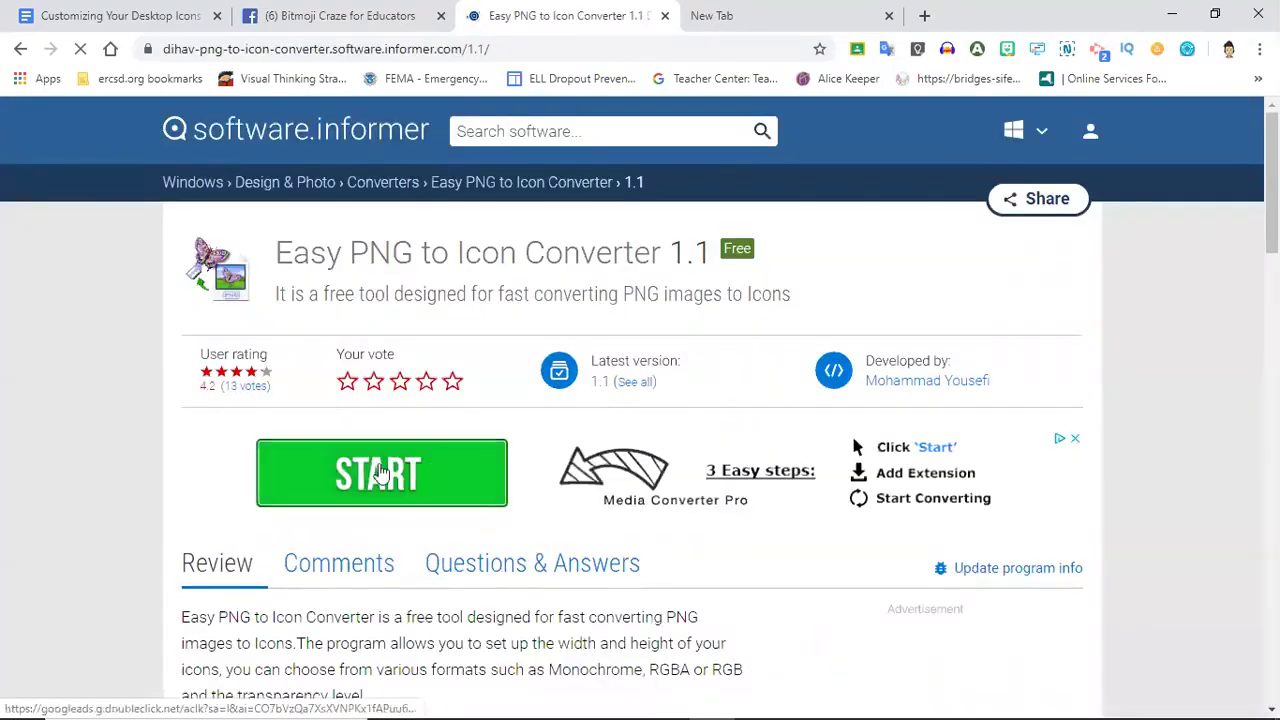
{"action": "scroll", "coordinate": [760, 550], "scroll_direction": "down", "scroll_amount": 2}
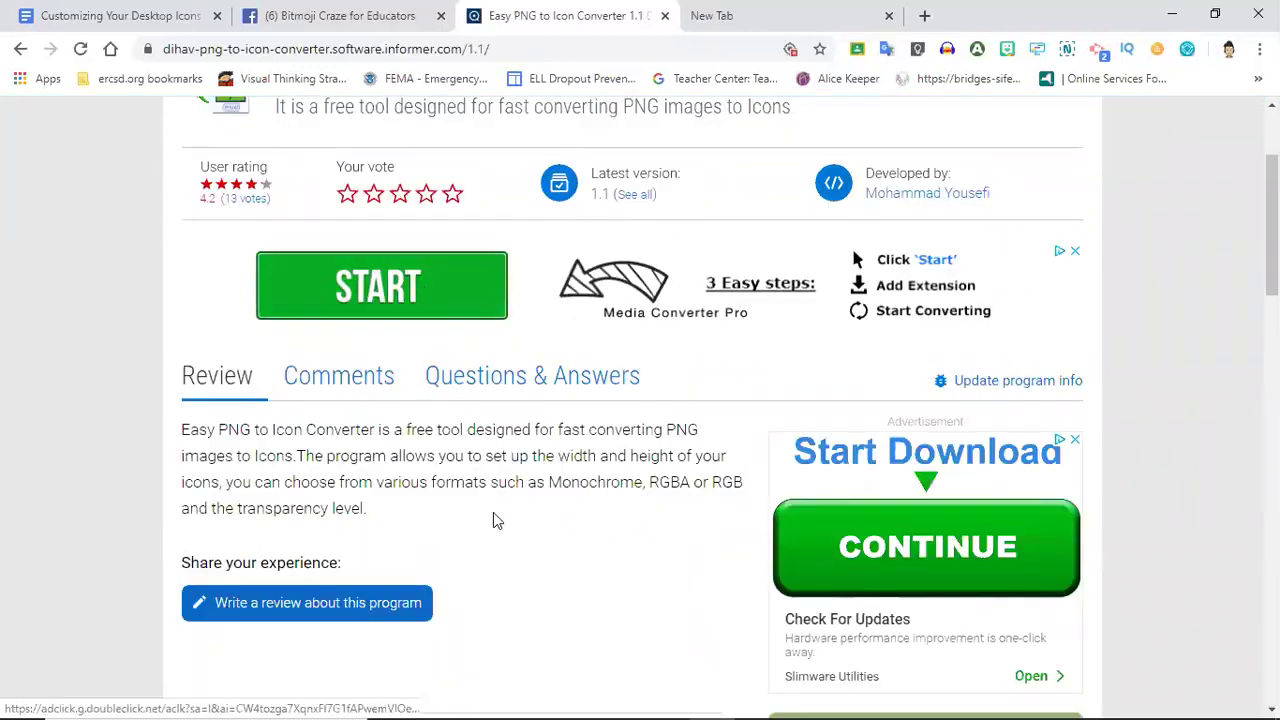
{"action": "scroll", "coordinate": [493, 518], "scroll_direction": "down", "scroll_amount": 4}
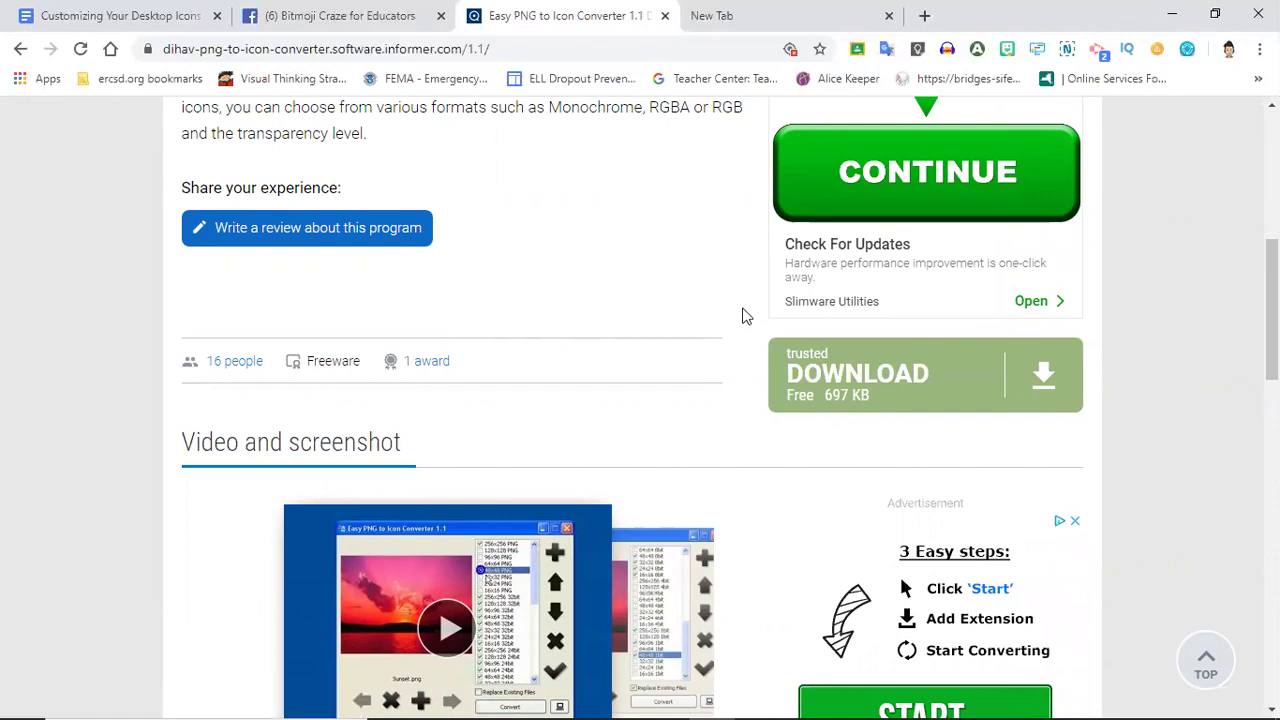
Close the converter page, minimize Chrome, and check the Desktop folder's bitmoji PNGs in File Explorer.
{"action": "left_click", "coordinate": [667, 20]}
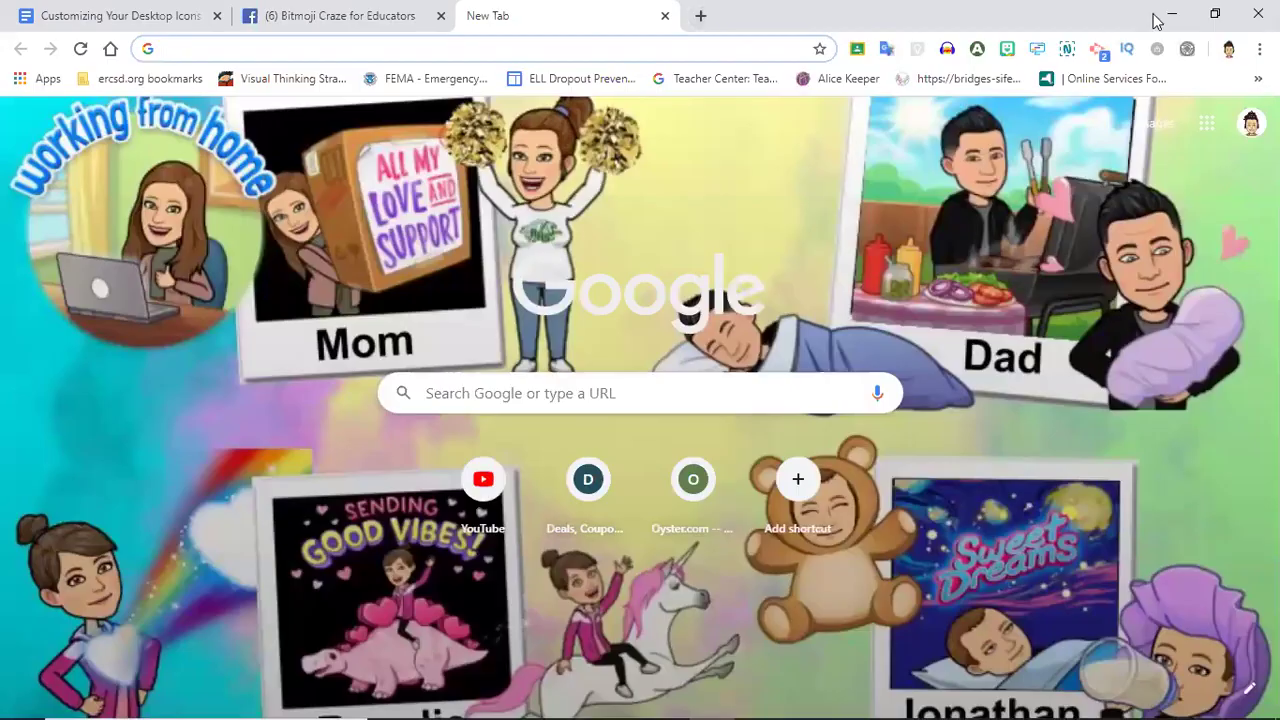
{"action": "left_click", "coordinate": [1170, 15]}
{"action": "mouse_move", "coordinate": [590, 715]}
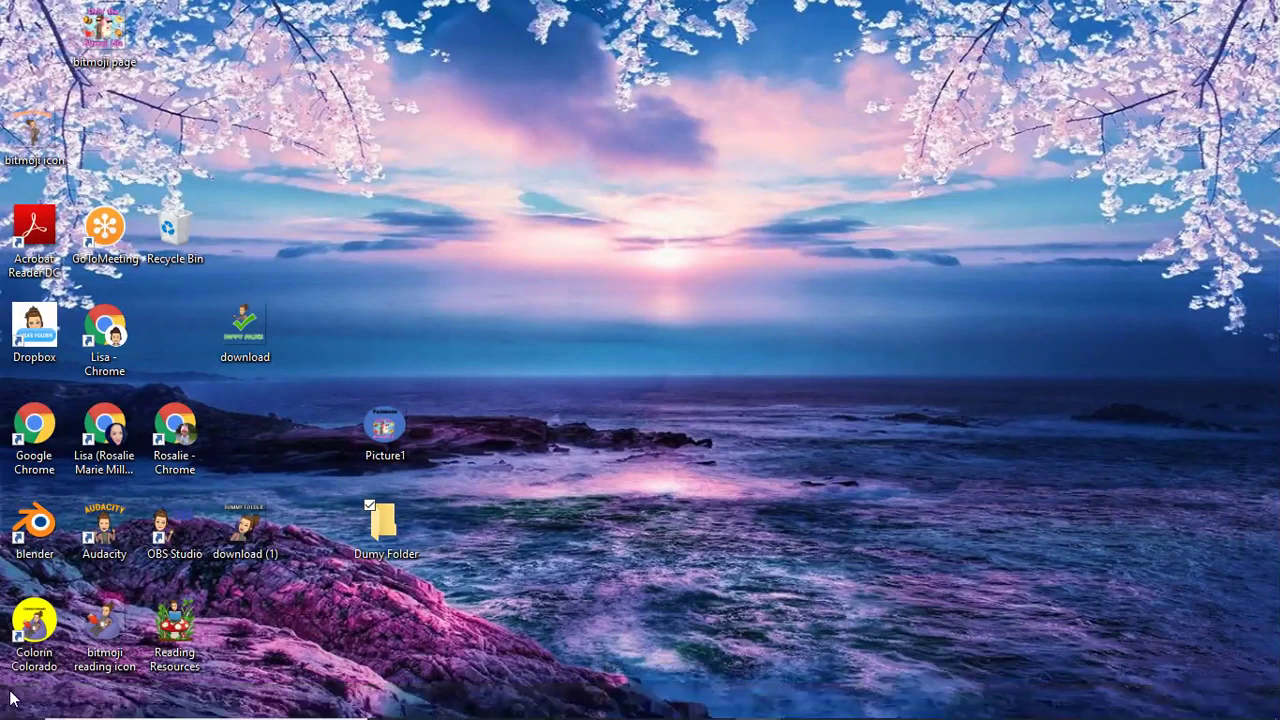
{"action": "mouse_move", "coordinate": [20, 700]}
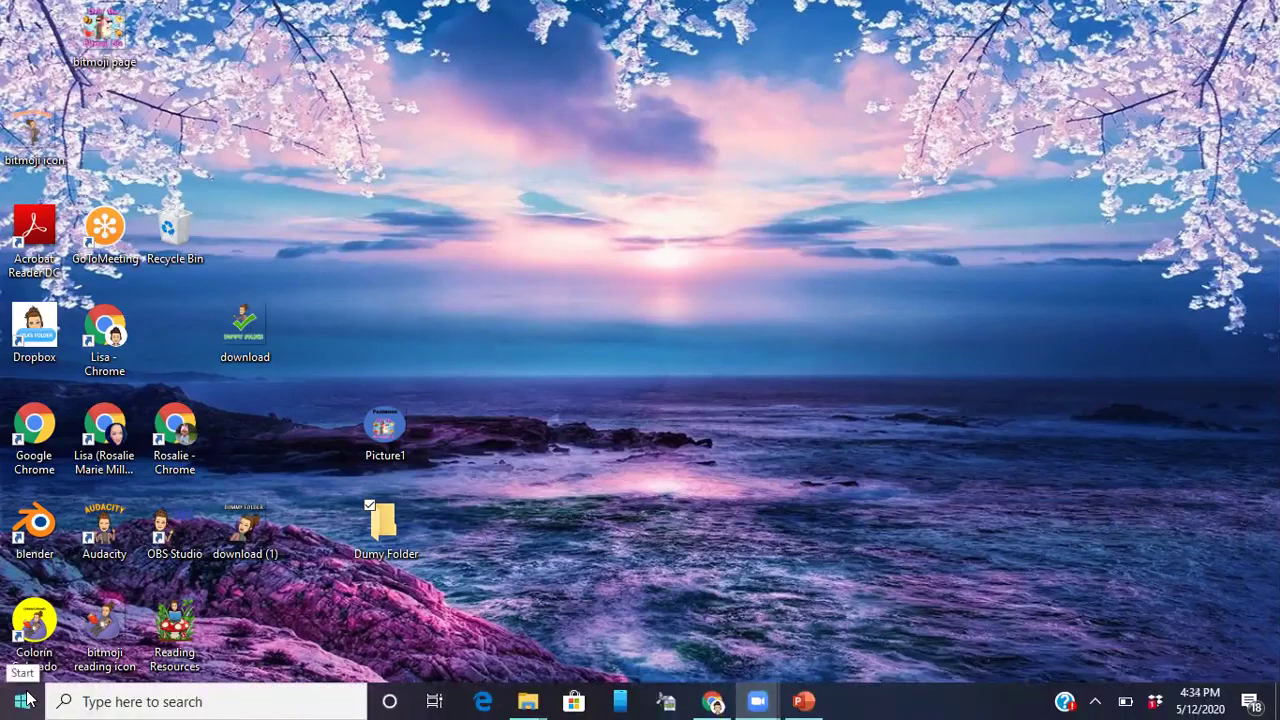
{"action": "left_click", "coordinate": [22, 701]}
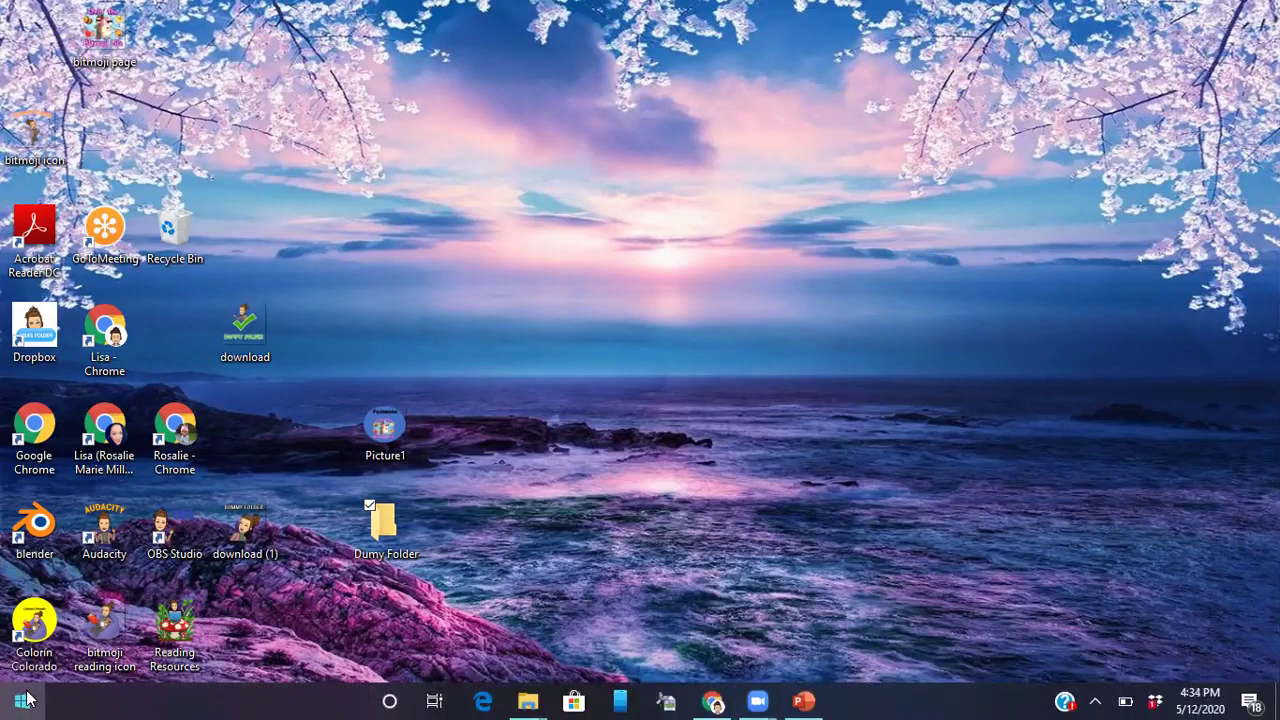
{"action": "left_click", "coordinate": [122, 400]}
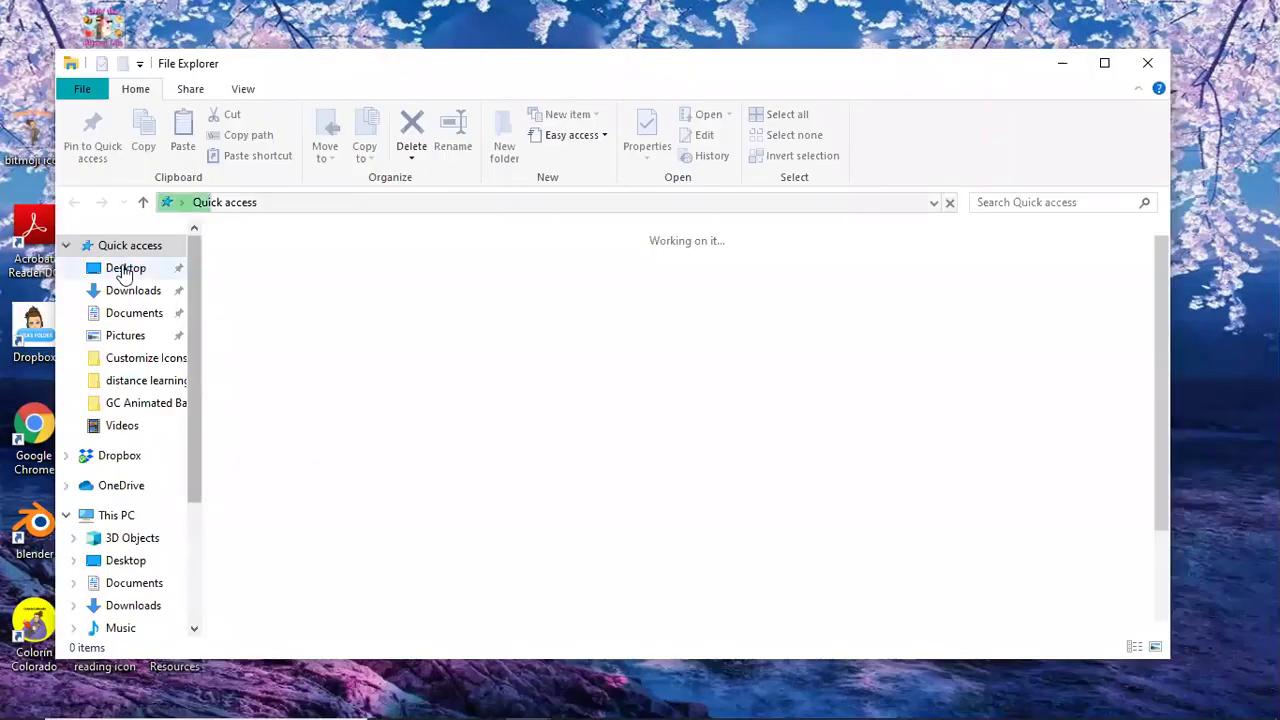
{"action": "left_click", "coordinate": [124, 272]}
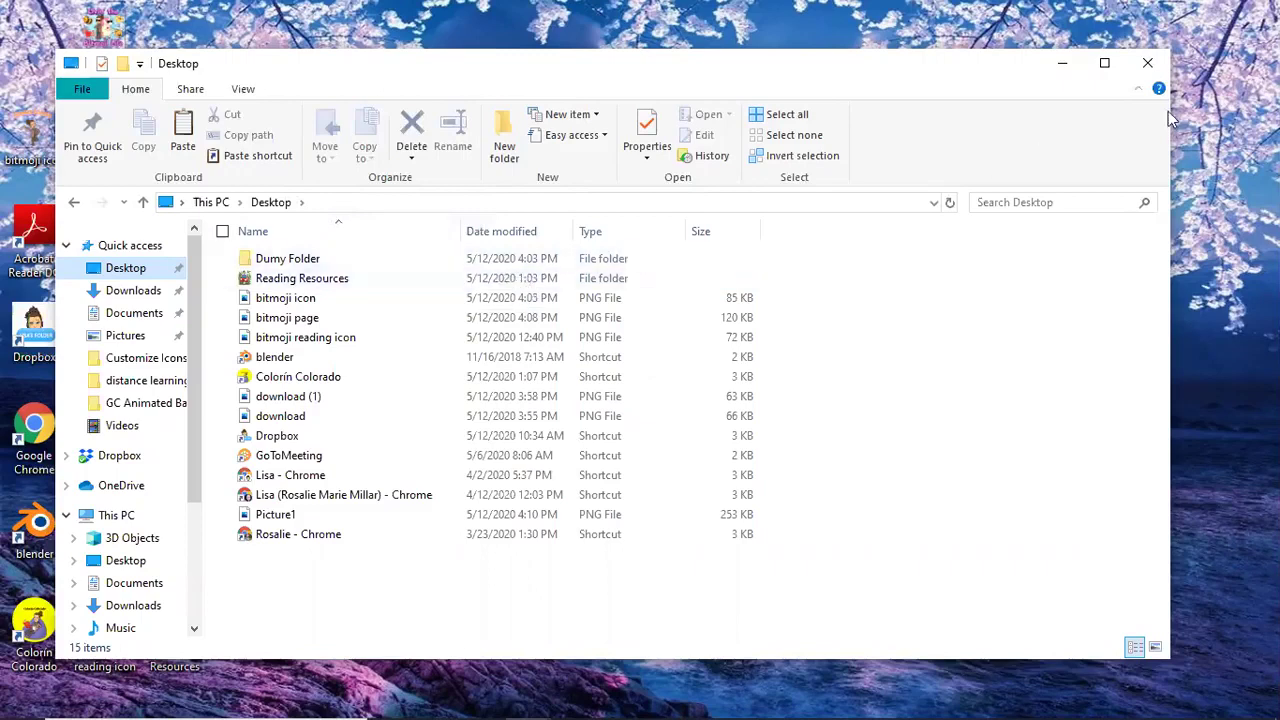
{"action": "left_click", "coordinate": [1147, 63]}
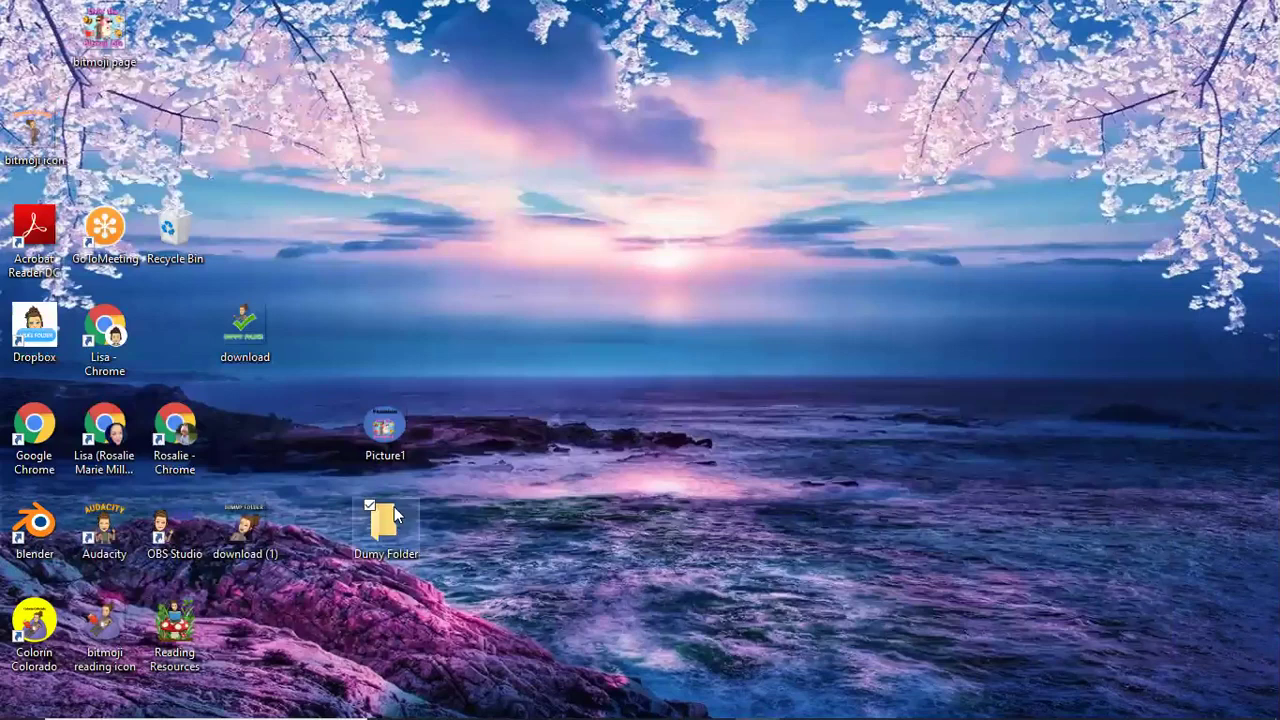
Search Bitmoji for 'Dummy Folder' and save one sticker image to the computer.
{"action": "mouse_move", "coordinate": [707, 710]}
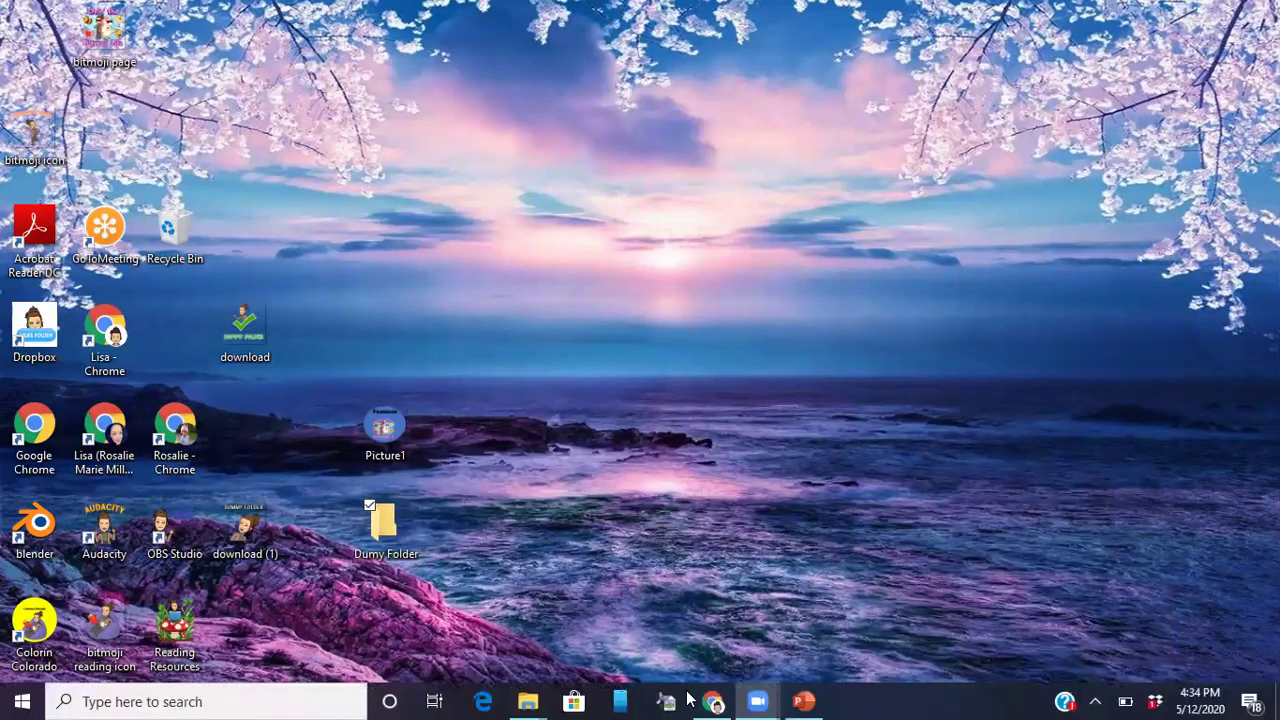
{"action": "left_click", "coordinate": [713, 703]}
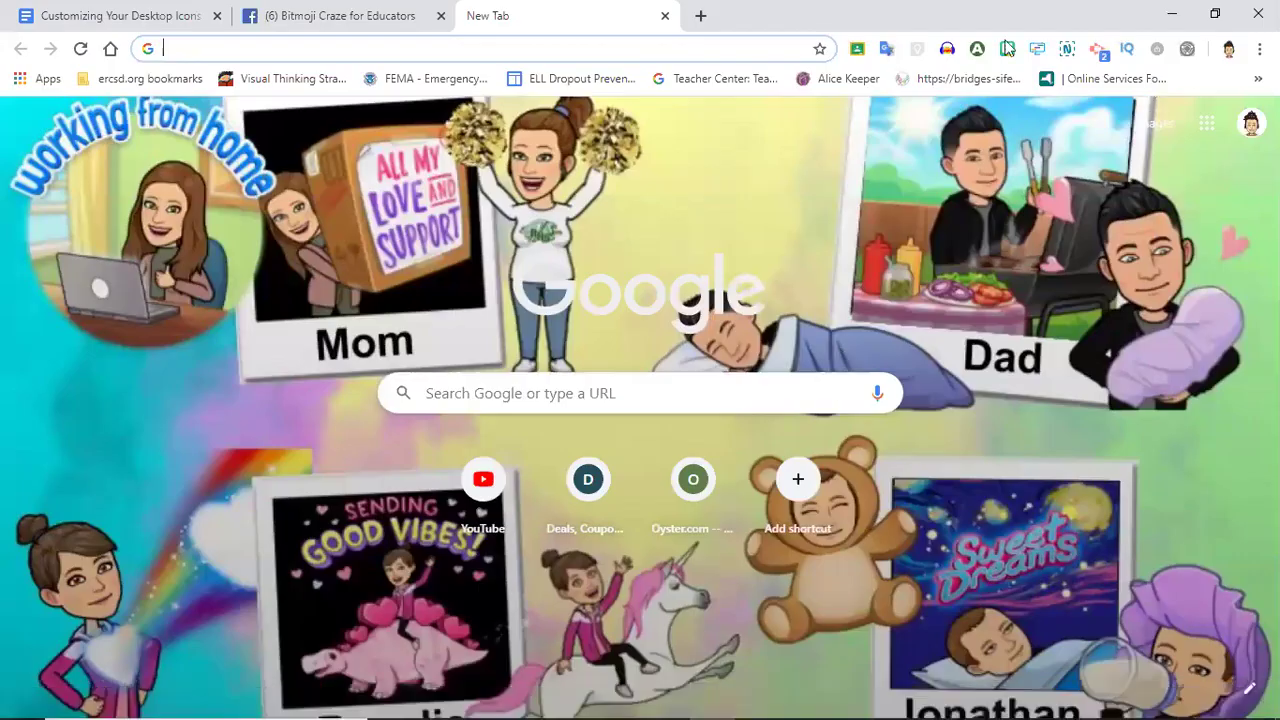
{"action": "left_click", "coordinate": [1007, 50]}
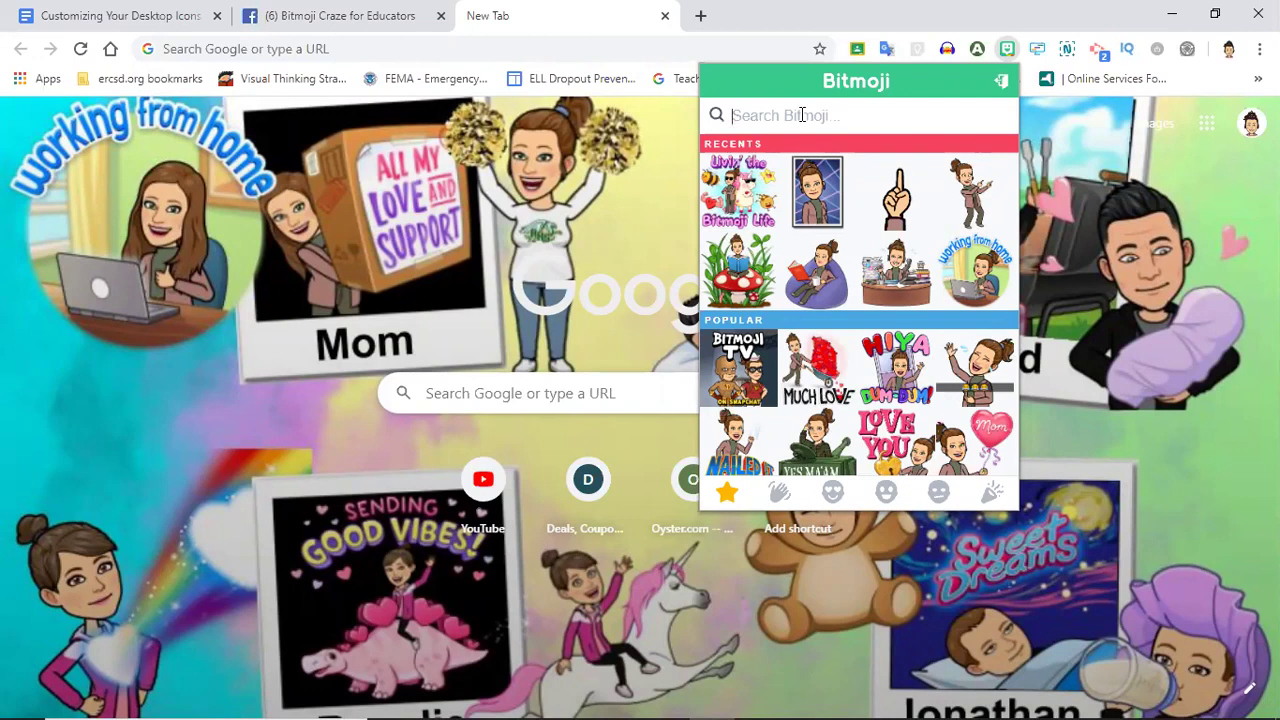
{"action": "type", "text": "Dummy"}
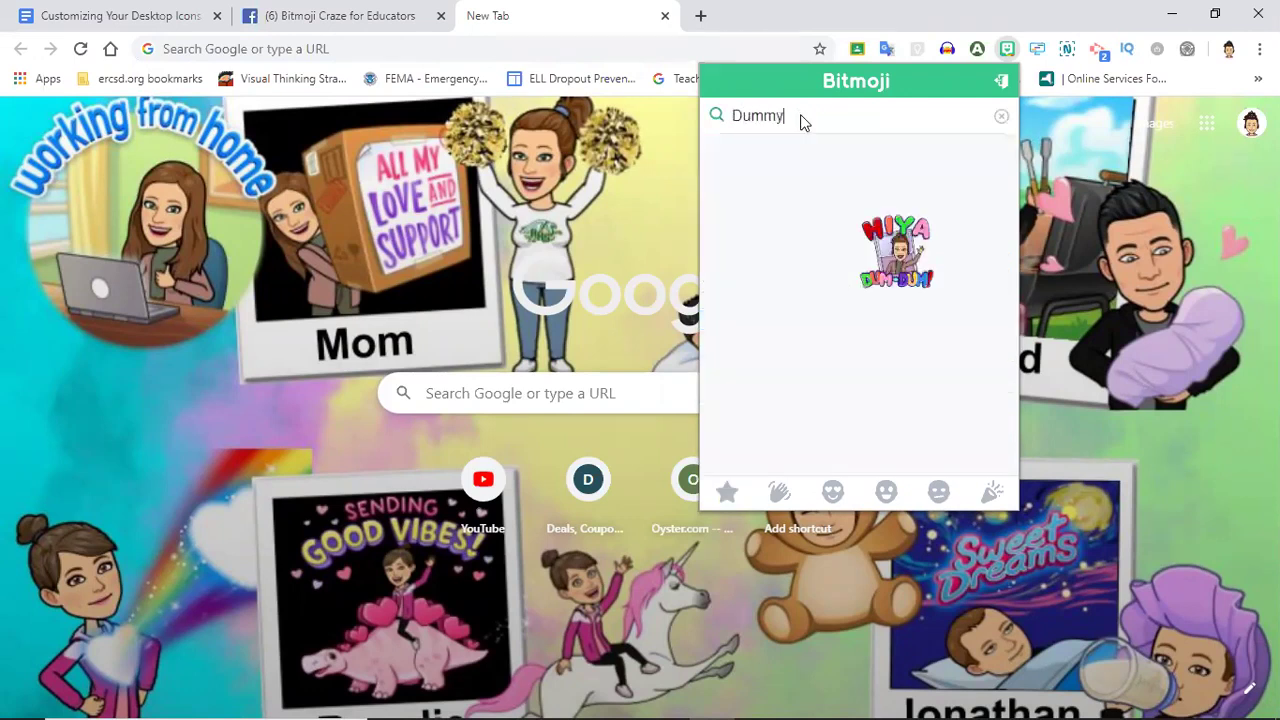
{"action": "type", "text": " Folder"}
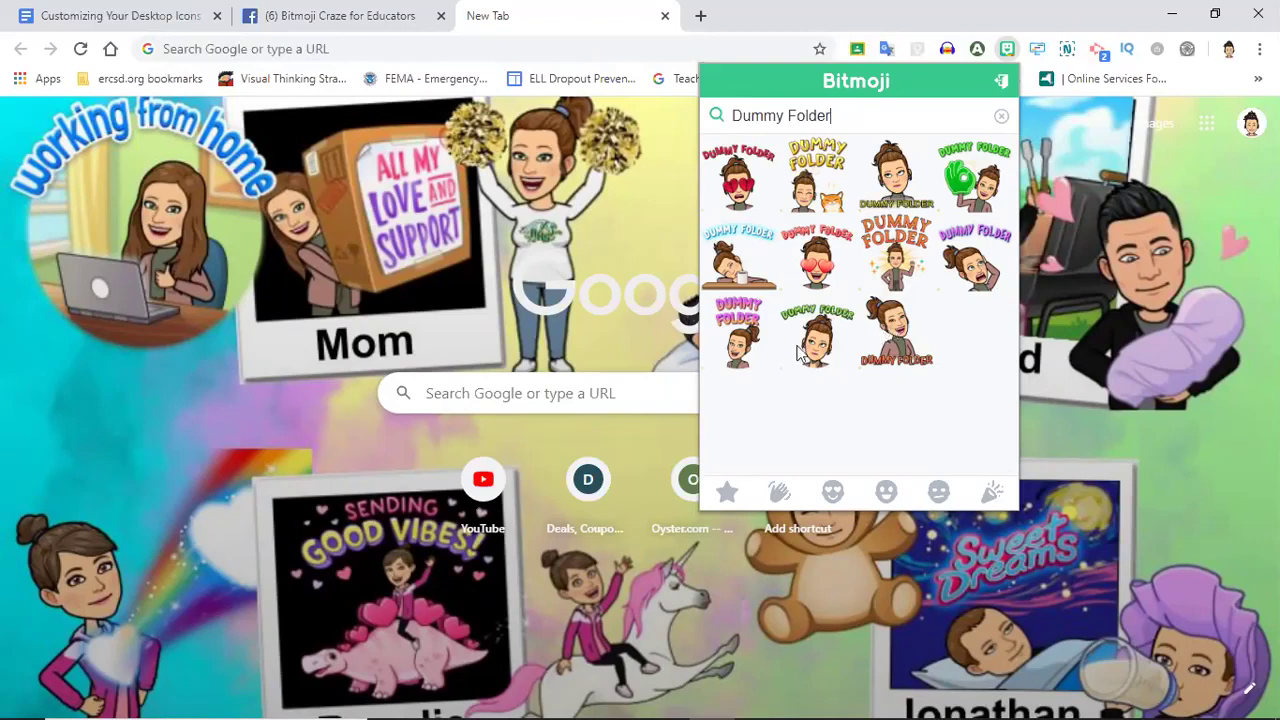
{"action": "right_click", "coordinate": [891, 329]}
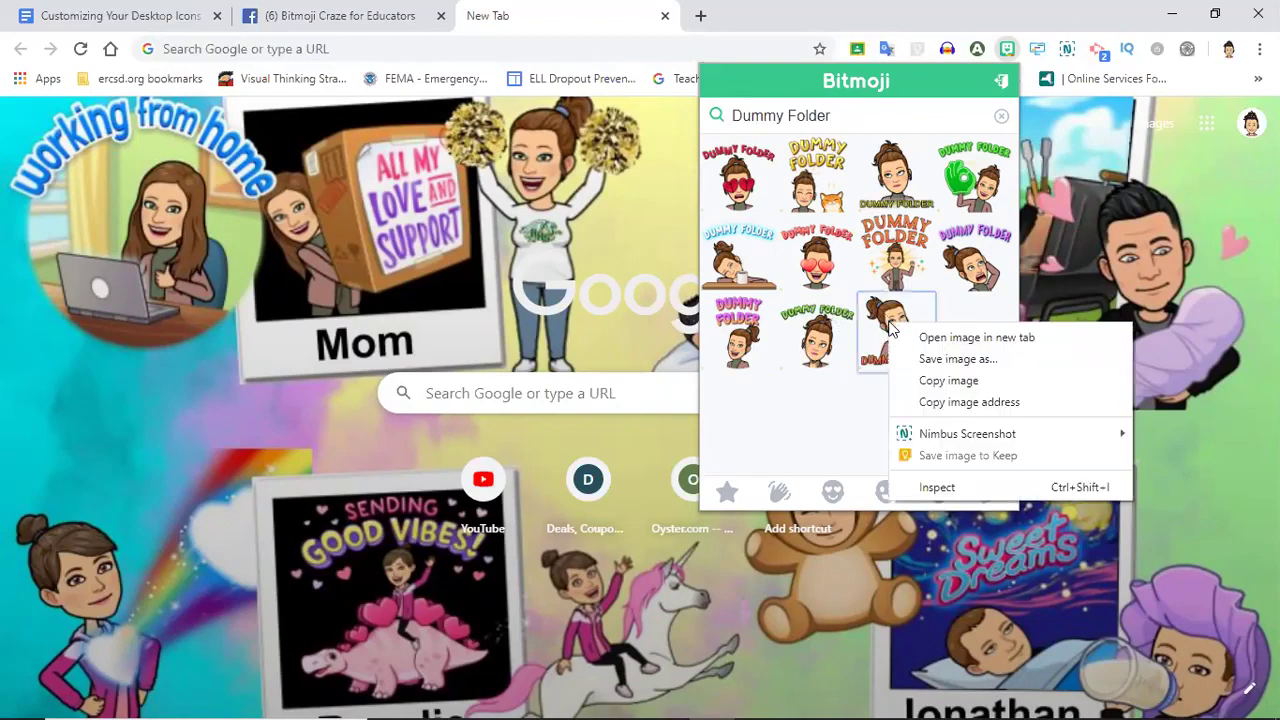
{"action": "left_click", "coordinate": [940, 364]}
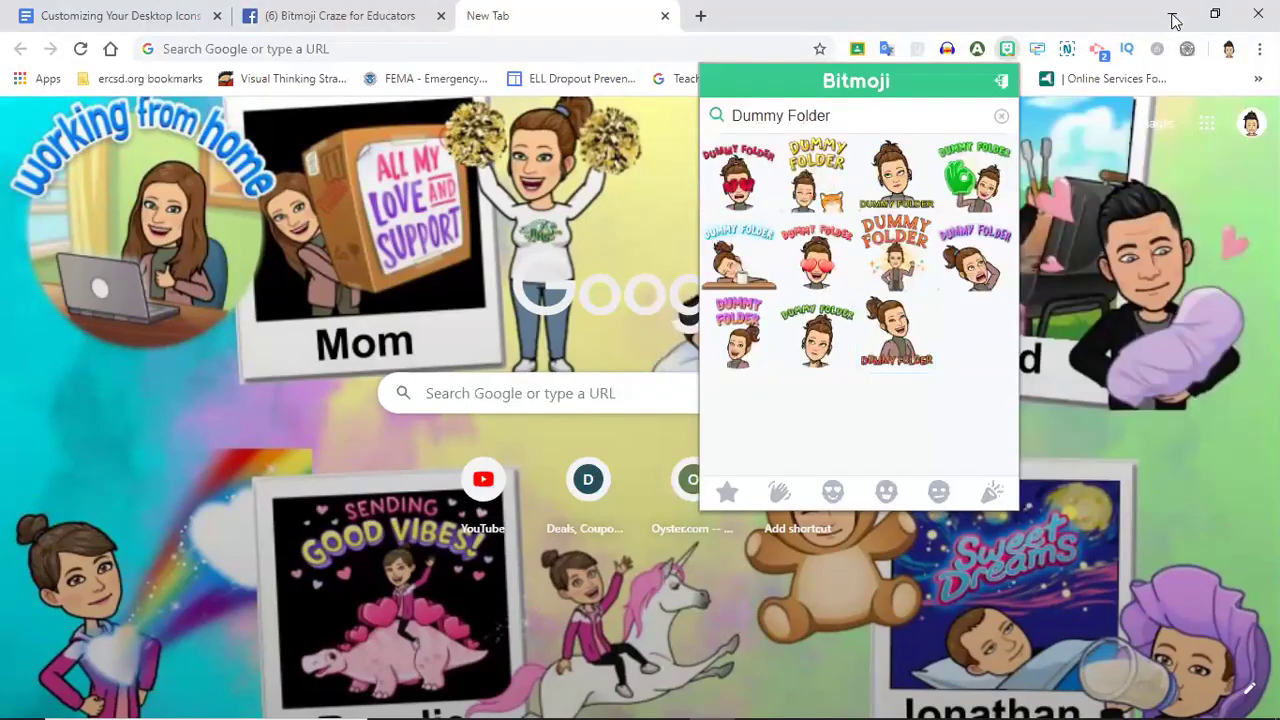
{"action": "left_click", "coordinate": [1174, 20]}
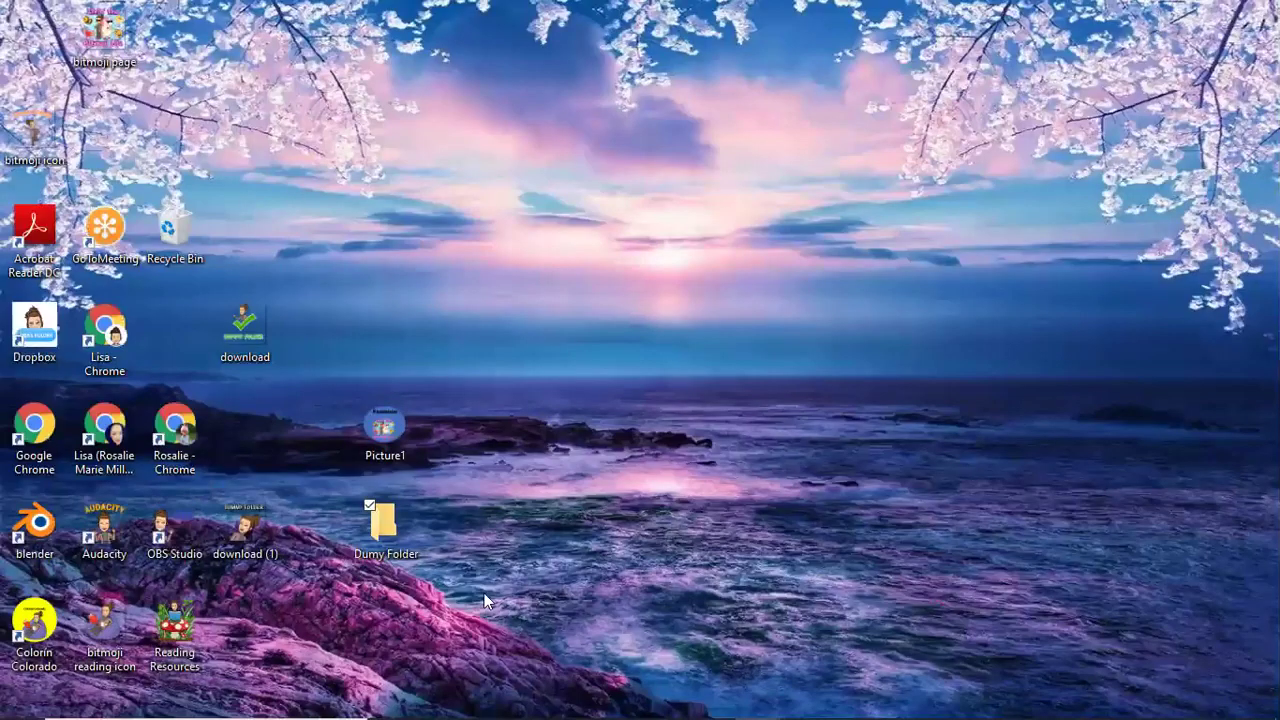
Load download.png into the converter and save the icon as 'Dummy Folder icon 2'.
{"action": "left_click_drag", "start_coordinate": [247, 332], "coordinate": [520, 445]}
{"action": "mouse_move", "coordinate": [640, 712]}
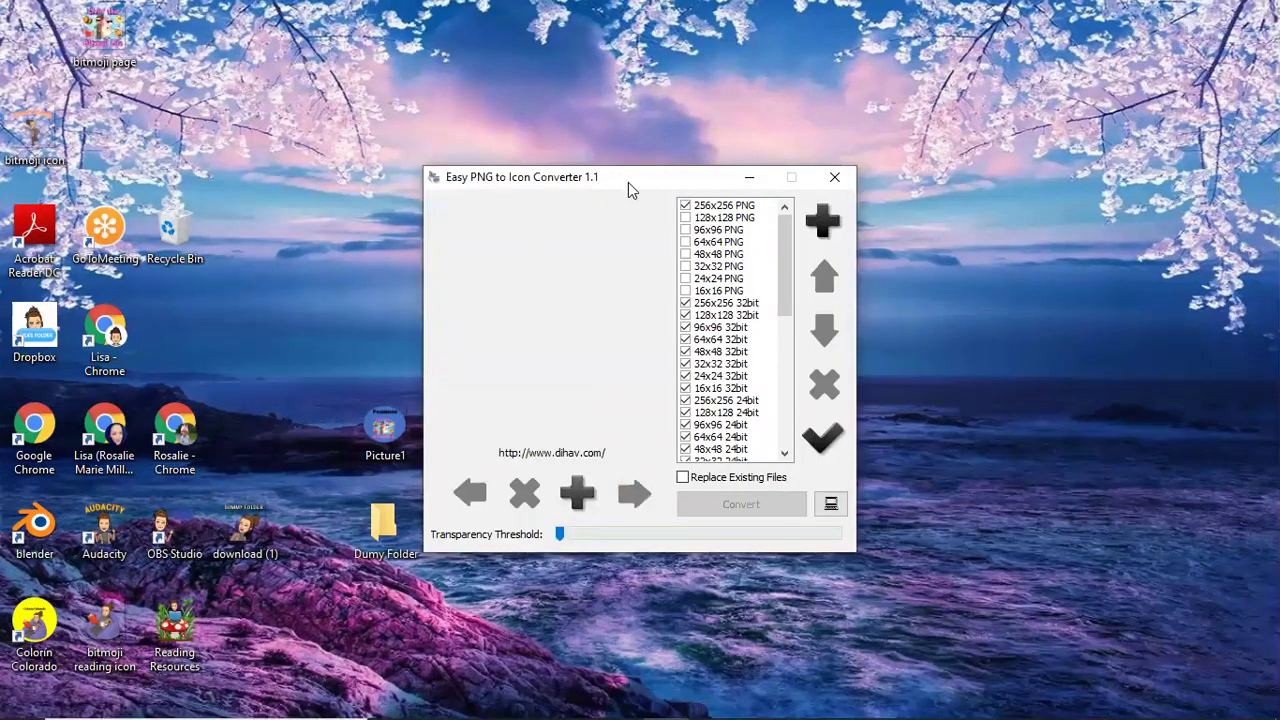
{"action": "left_click_drag", "start_coordinate": [628, 182], "coordinate": [910, 176]}
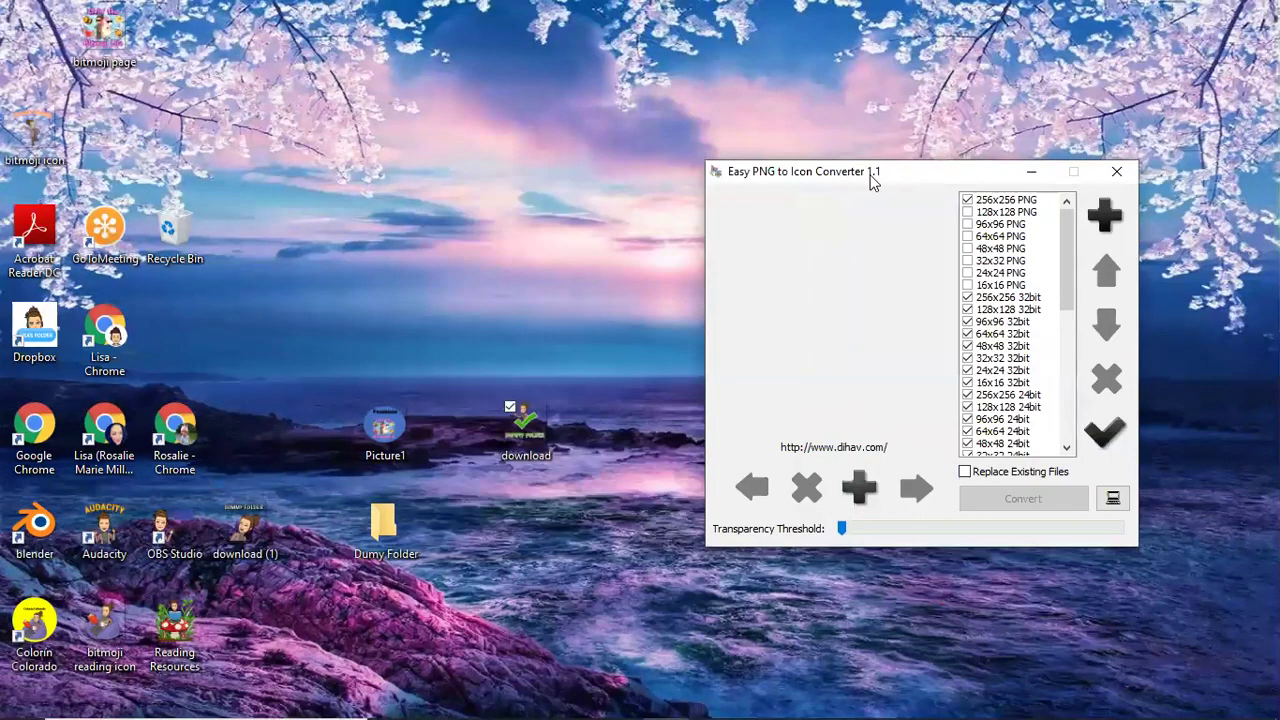
{"action": "left_click", "coordinate": [530, 425]}
{"action": "left_click_drag", "start_coordinate": [570, 410], "coordinate": [849, 354]}
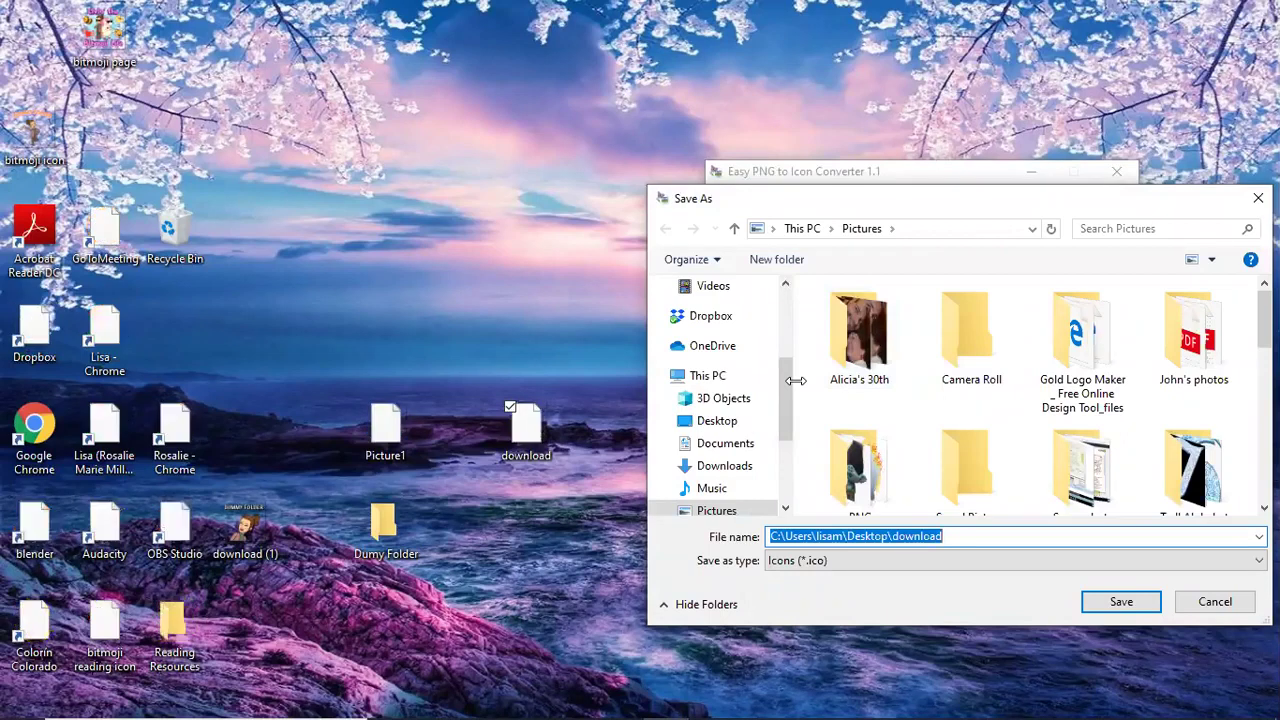
{"action": "type", "text": "Dummy Fold"}
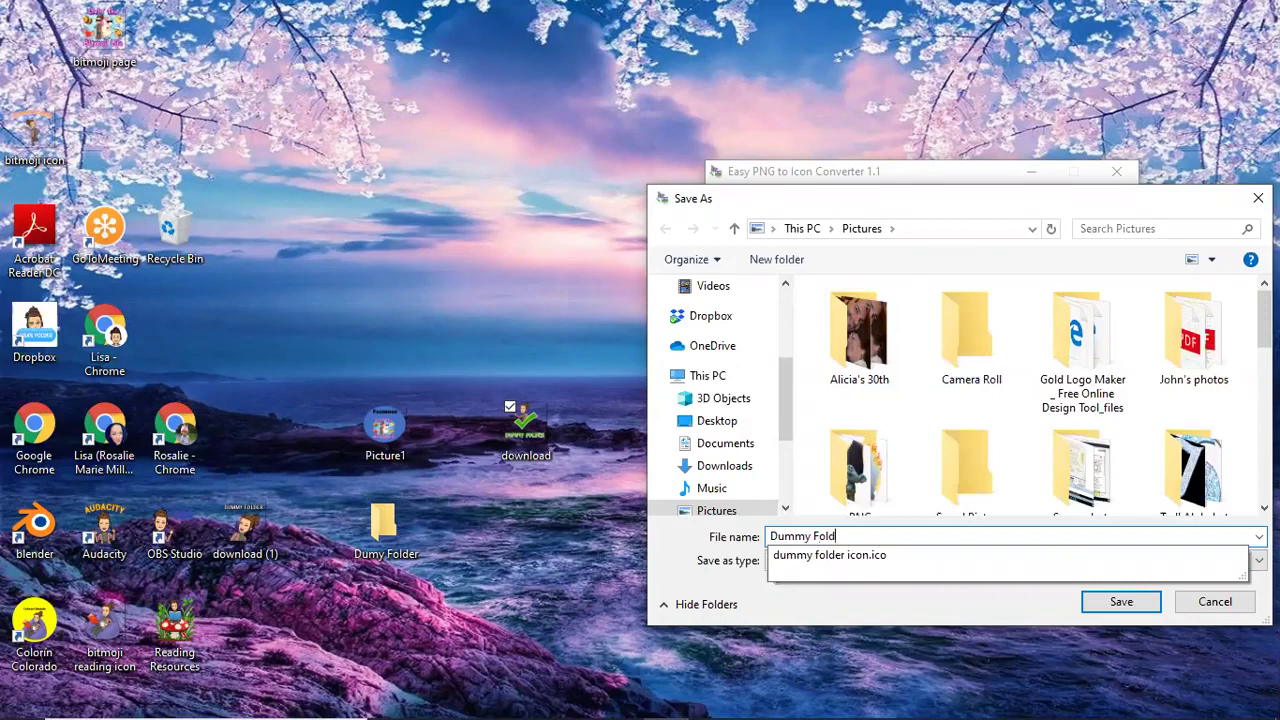
{"action": "type", "text": "er icon 2"}
{"action": "key", "text": "Return"}
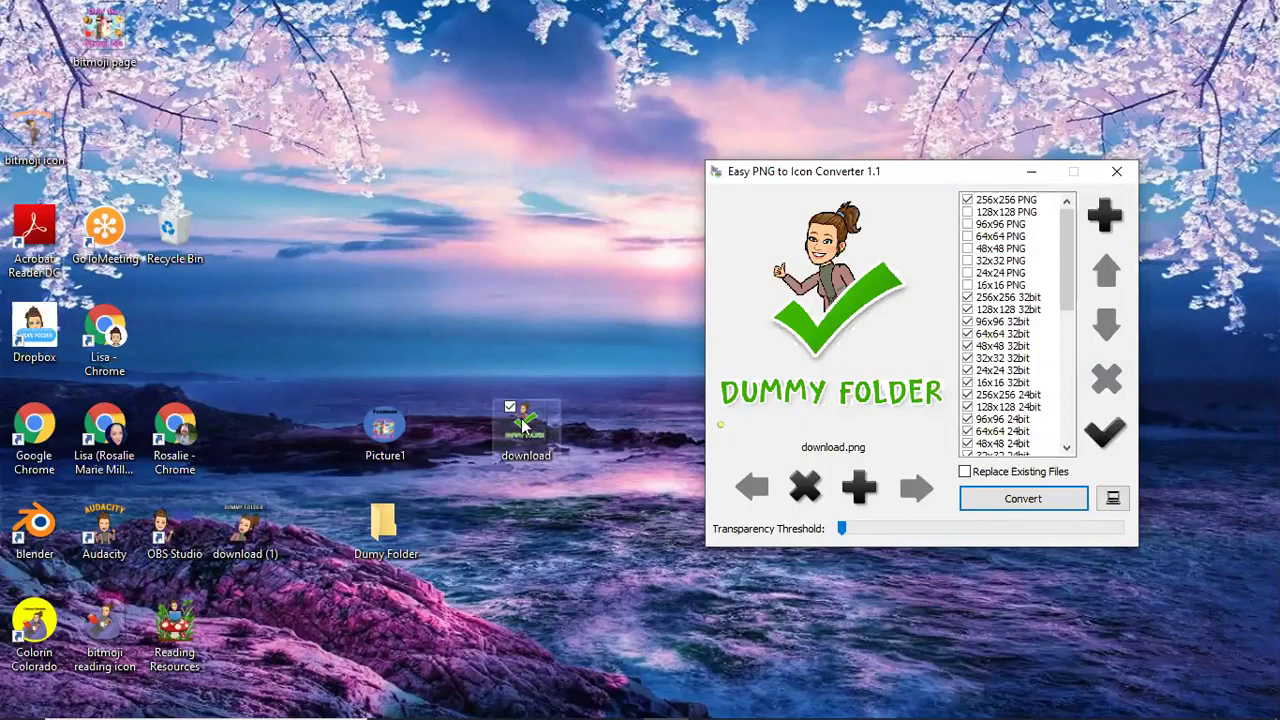
Set Dumy Folder's icon to the Dummy Folder icon 2 file from Pictures and apply it.
{"action": "right_click", "coordinate": [374, 524]}
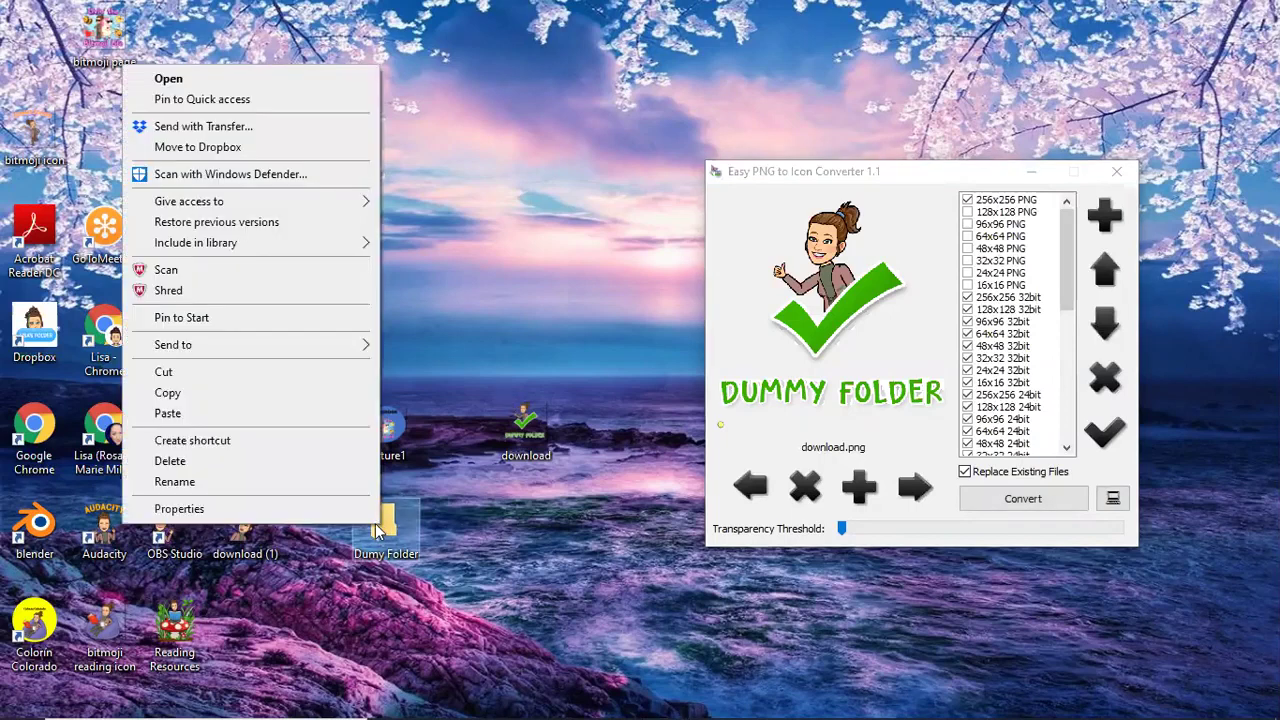
{"action": "left_click", "coordinate": [265, 512]}
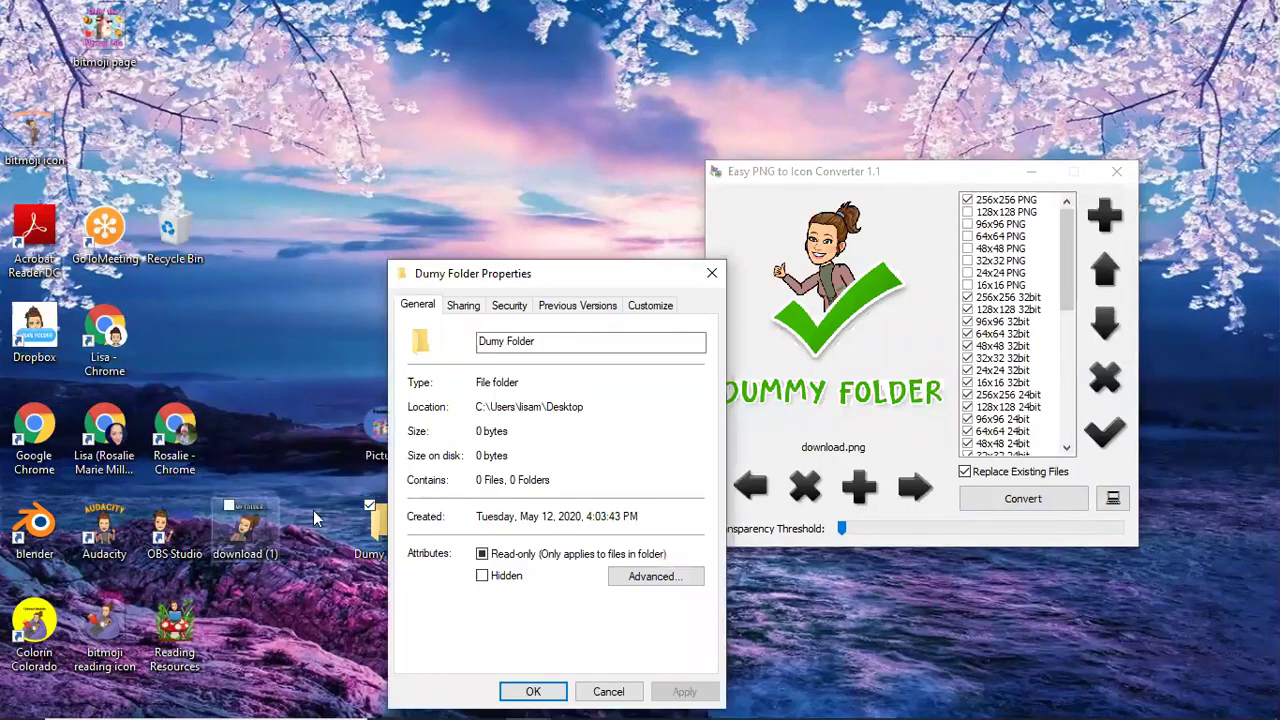
{"action": "left_click", "coordinate": [655, 311]}
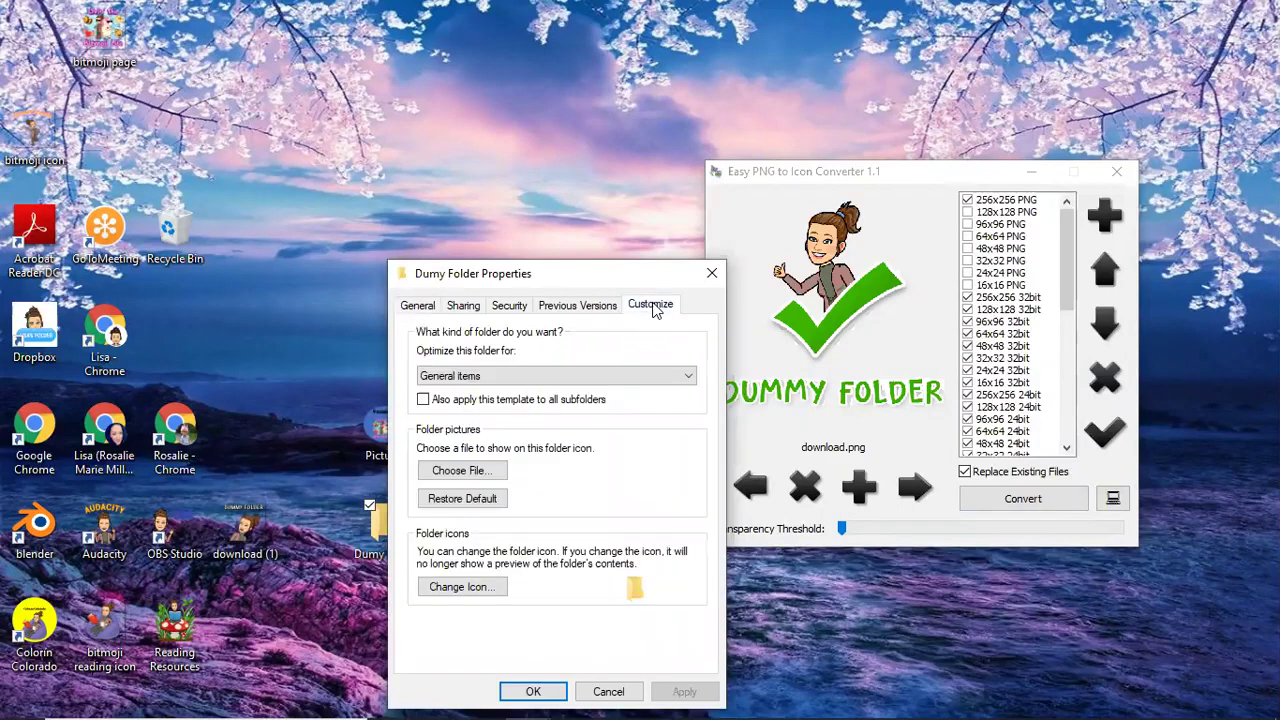
{"action": "left_click", "coordinate": [466, 587]}
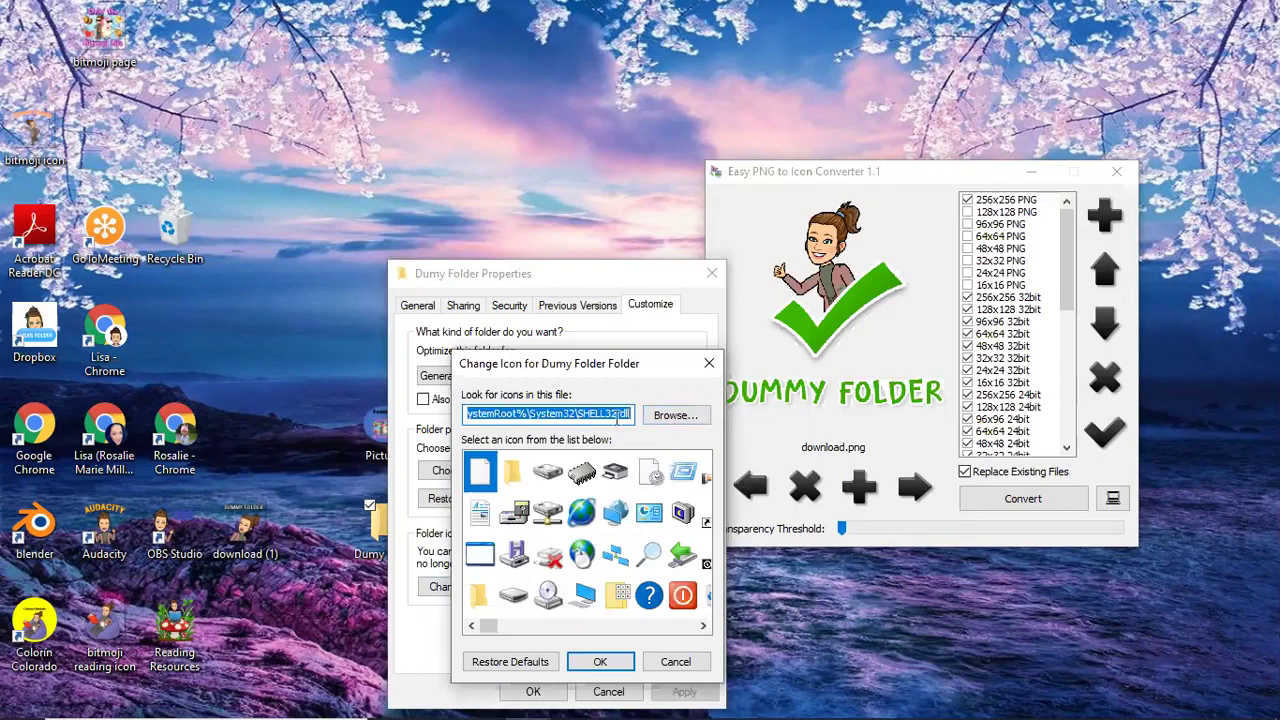
{"action": "left_click", "coordinate": [676, 416]}
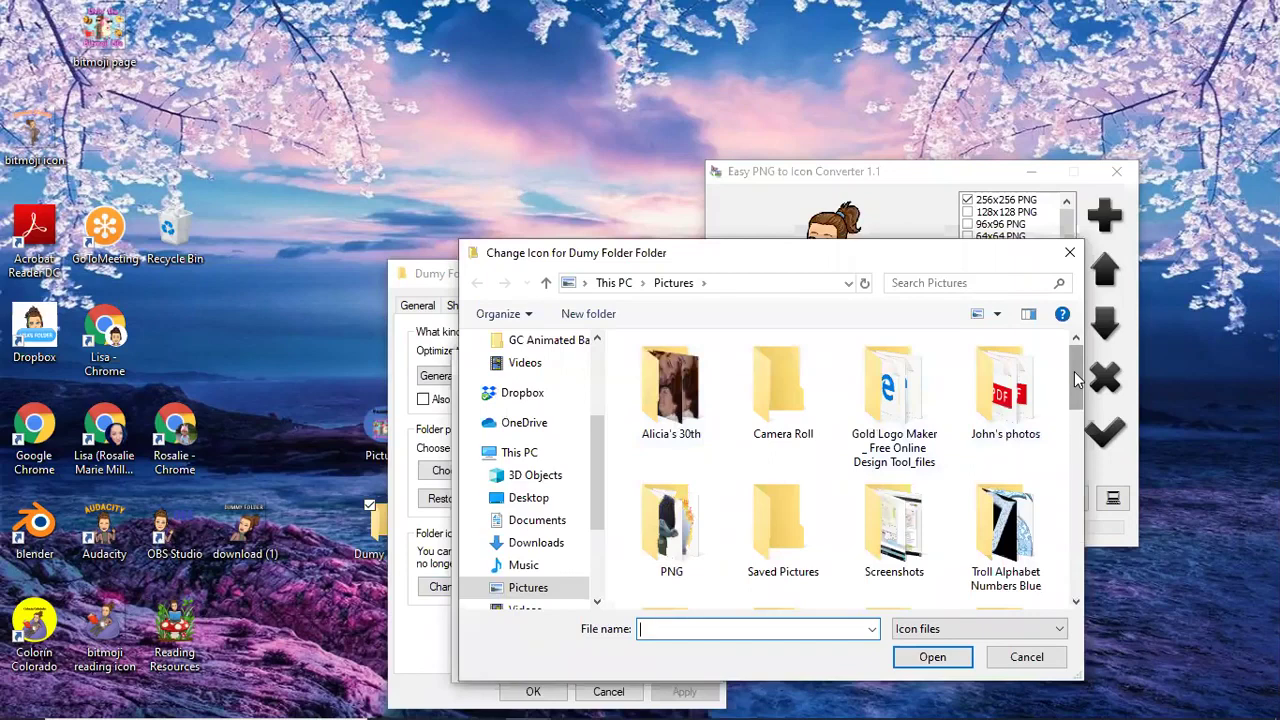
{"action": "scroll", "coordinate": [1076, 380], "scroll_direction": "down", "scroll_amount": 10}
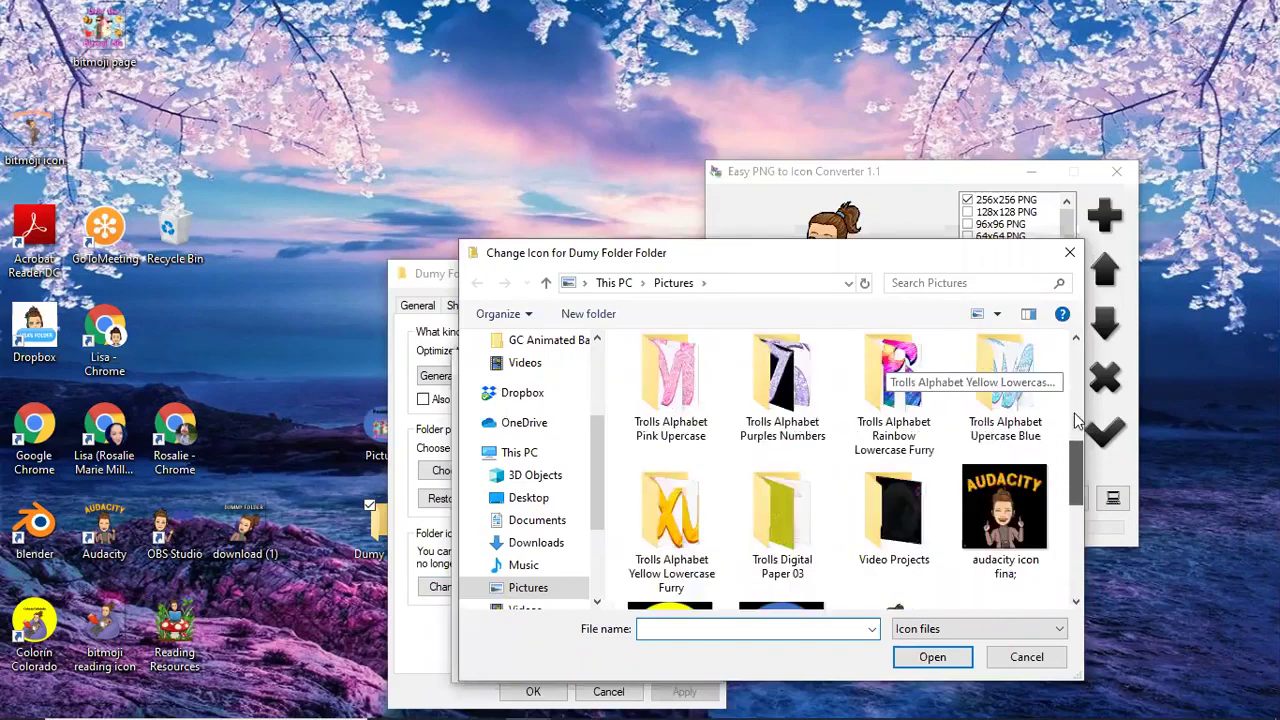
{"action": "scroll", "coordinate": [1074, 413], "scroll_direction": "down", "scroll_amount": 2}
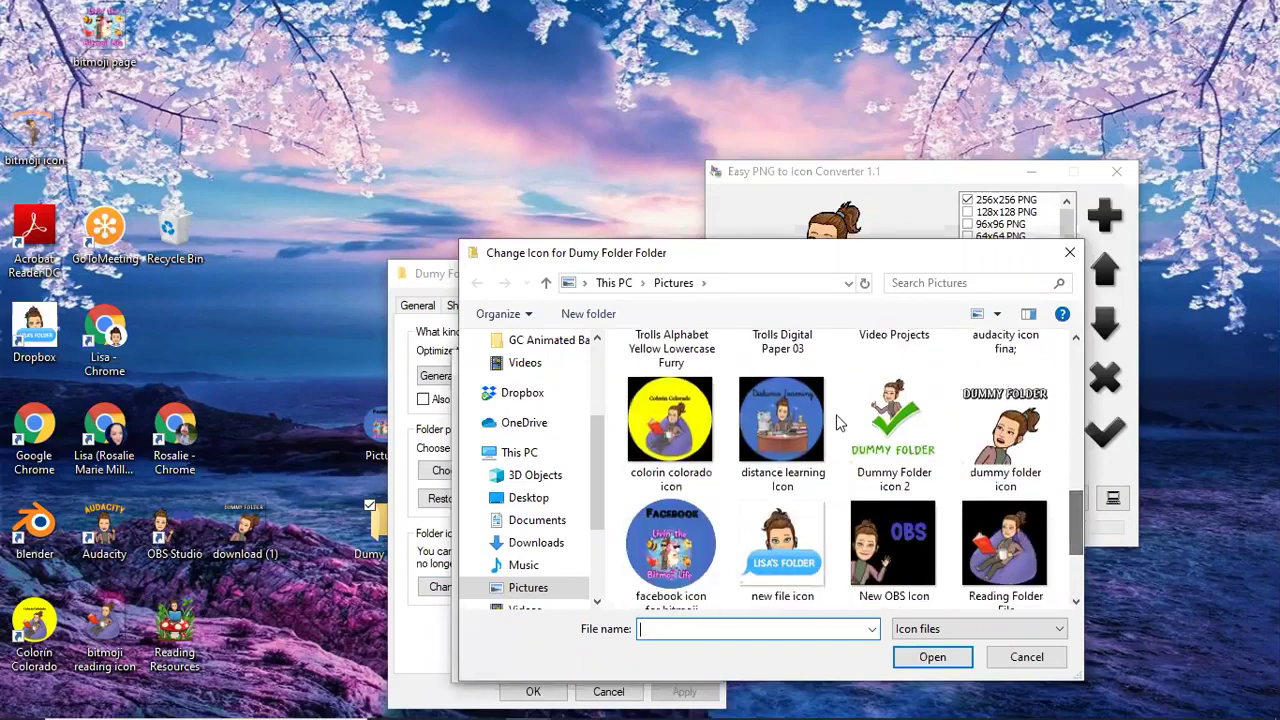
{"action": "double_click", "coordinate": [893, 425]}
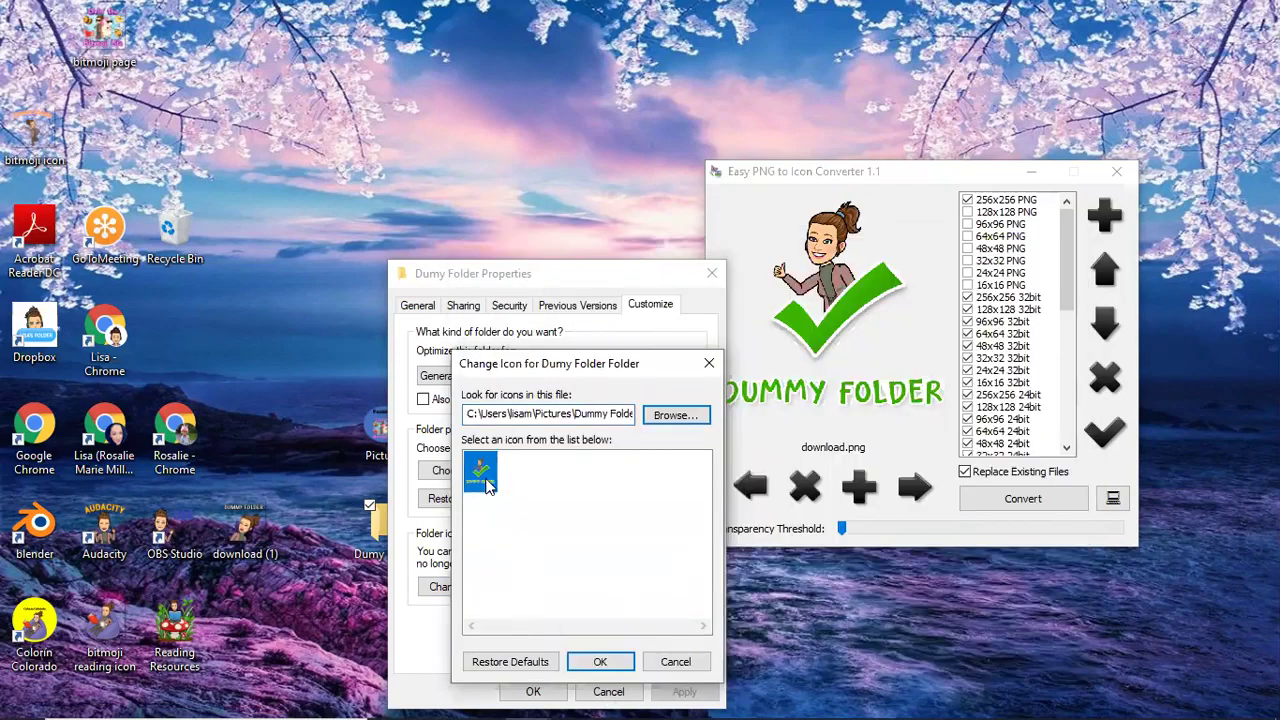
{"action": "left_click", "coordinate": [606, 662]}
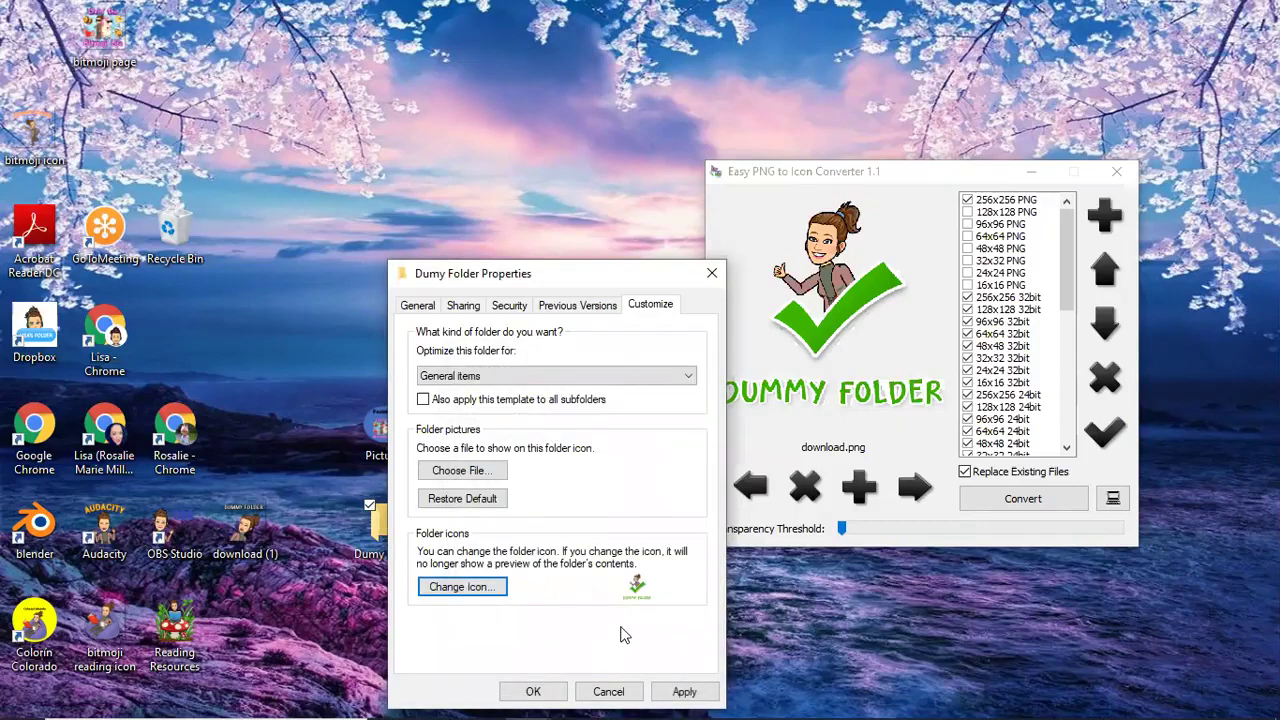
{"action": "left_click", "coordinate": [684, 694]}
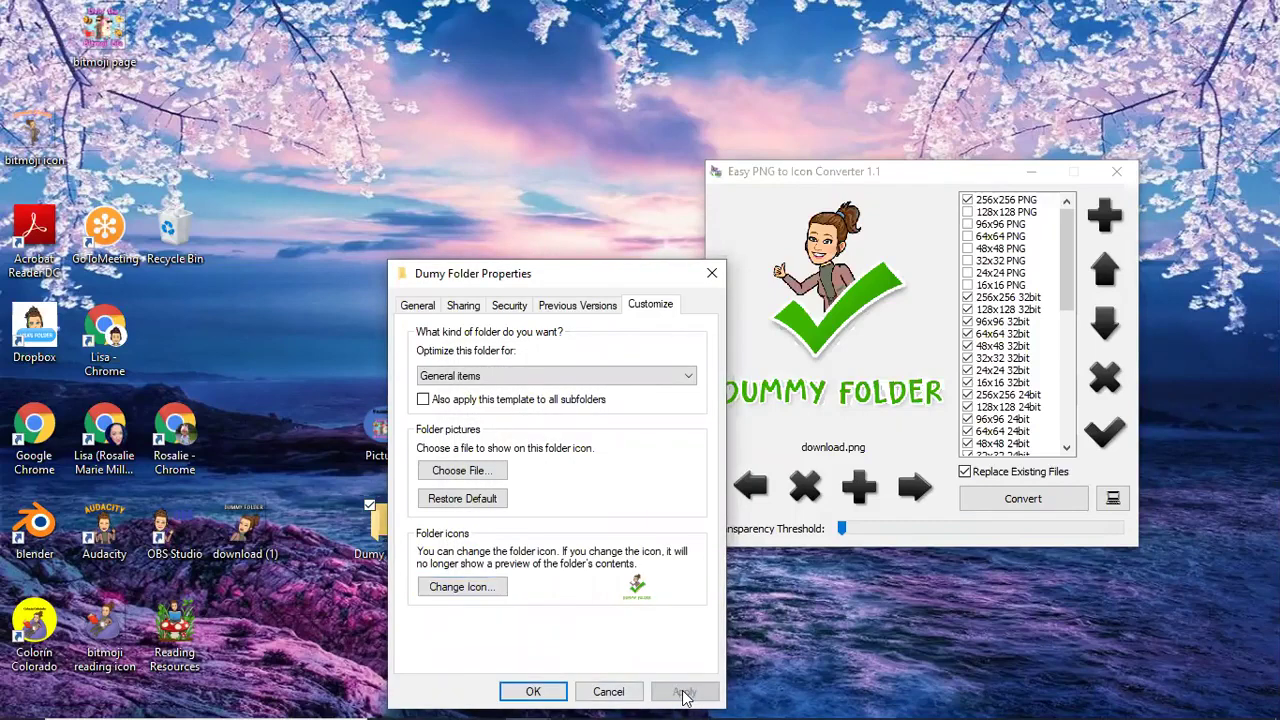
{"action": "left_click", "coordinate": [535, 692]}
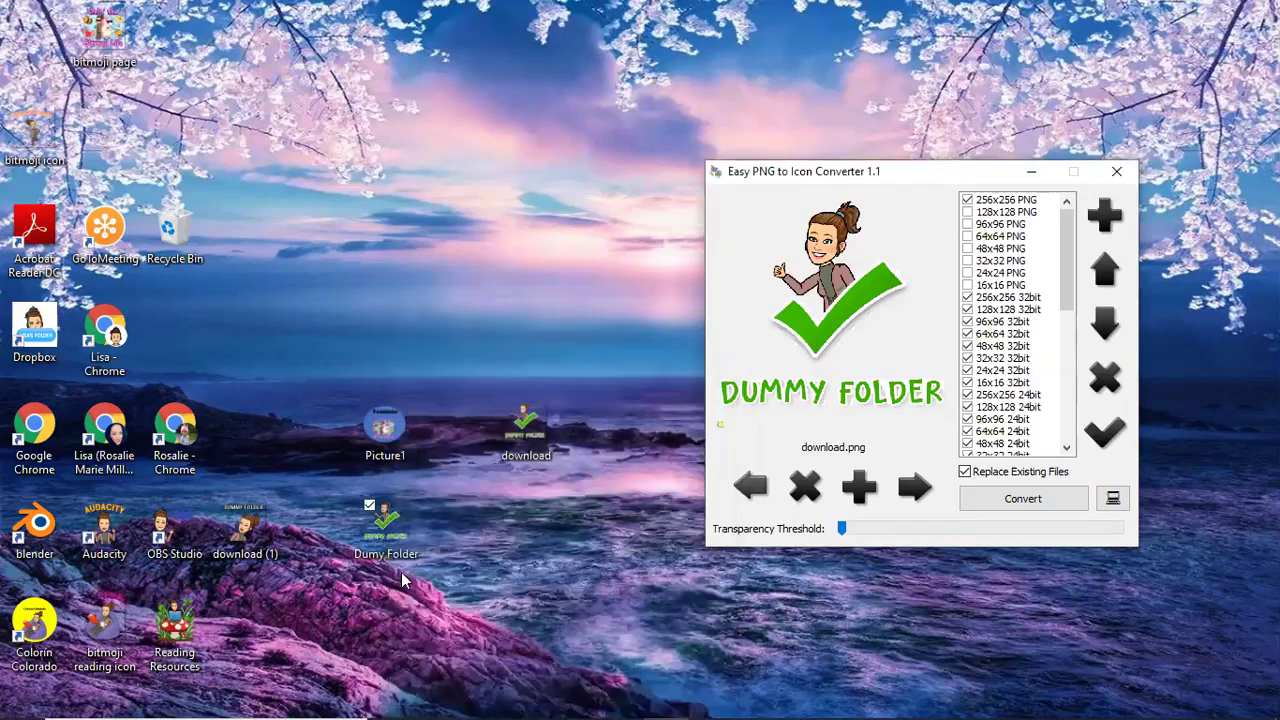
Recycle the download PNG from the desktop and switch to the Presentation1 PowerPoint window.
{"action": "left_click", "coordinate": [368, 524]}
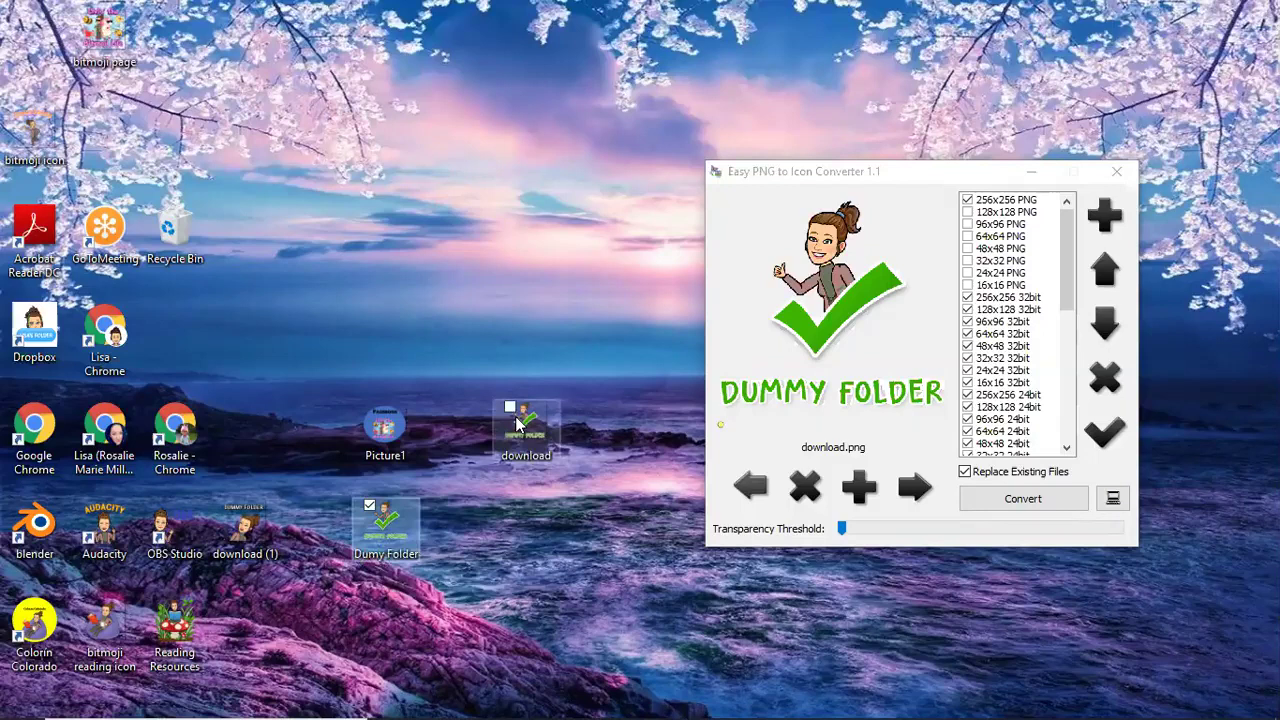
{"action": "mouse_move", "coordinate": [530, 422]}
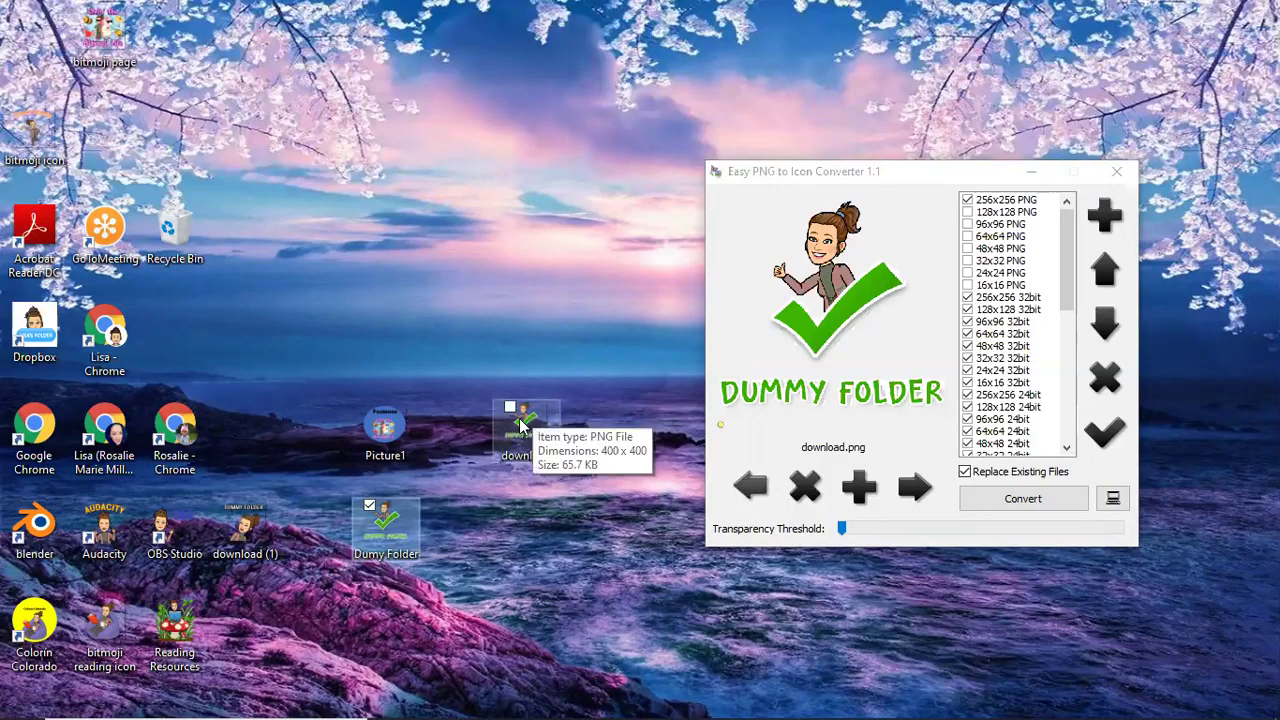
{"action": "left_click", "coordinate": [520, 425]}
{"action": "right_click", "coordinate": [520, 425]}
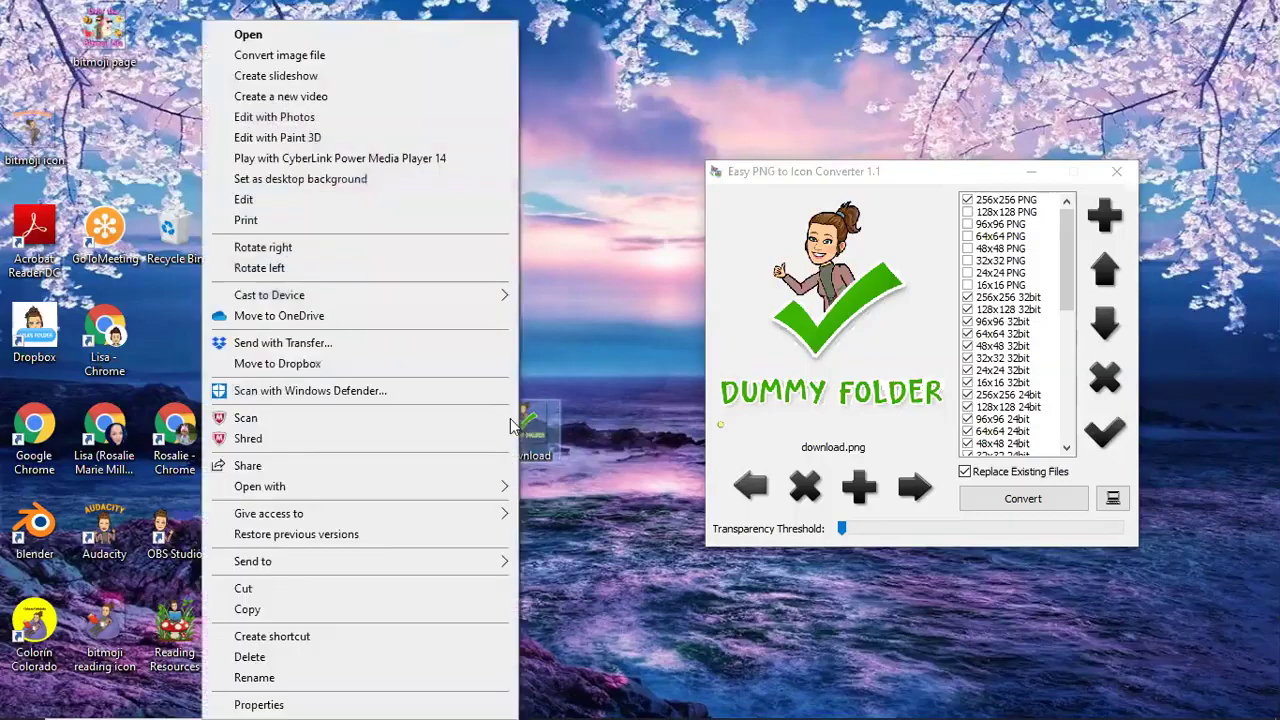
{"action": "key", "text": "Escape"}
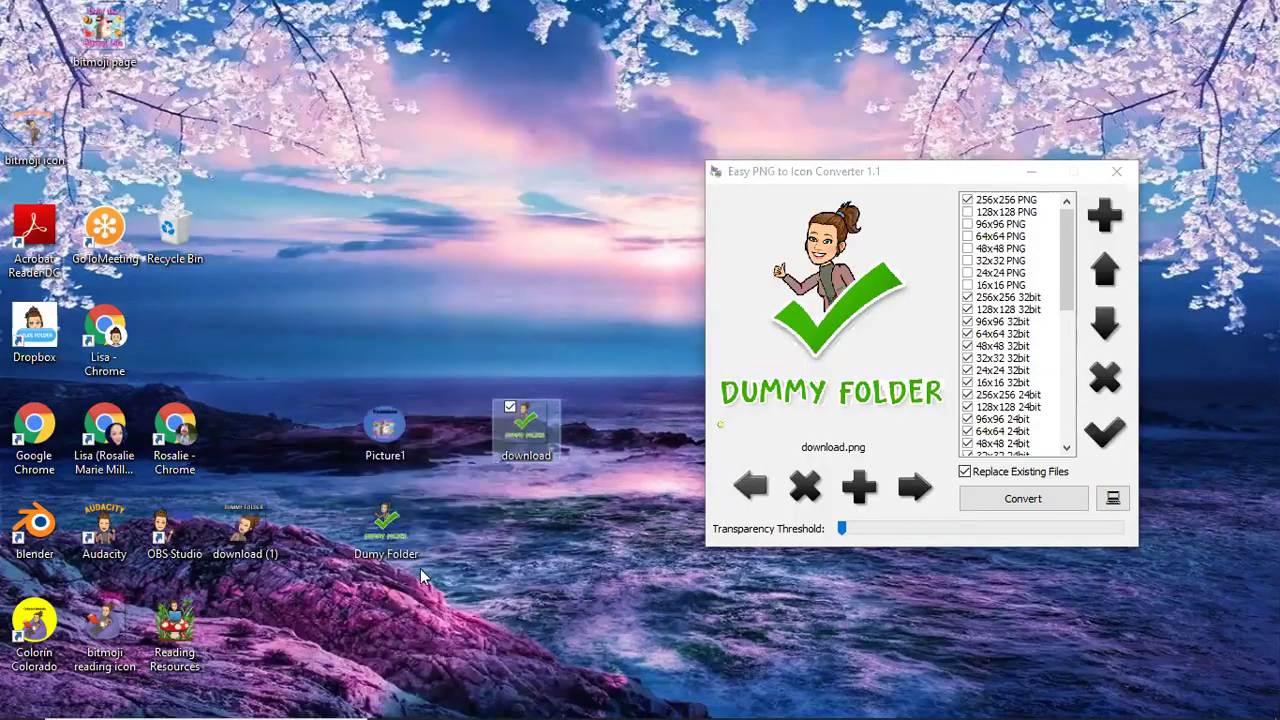
{"action": "key", "text": "Delete"}
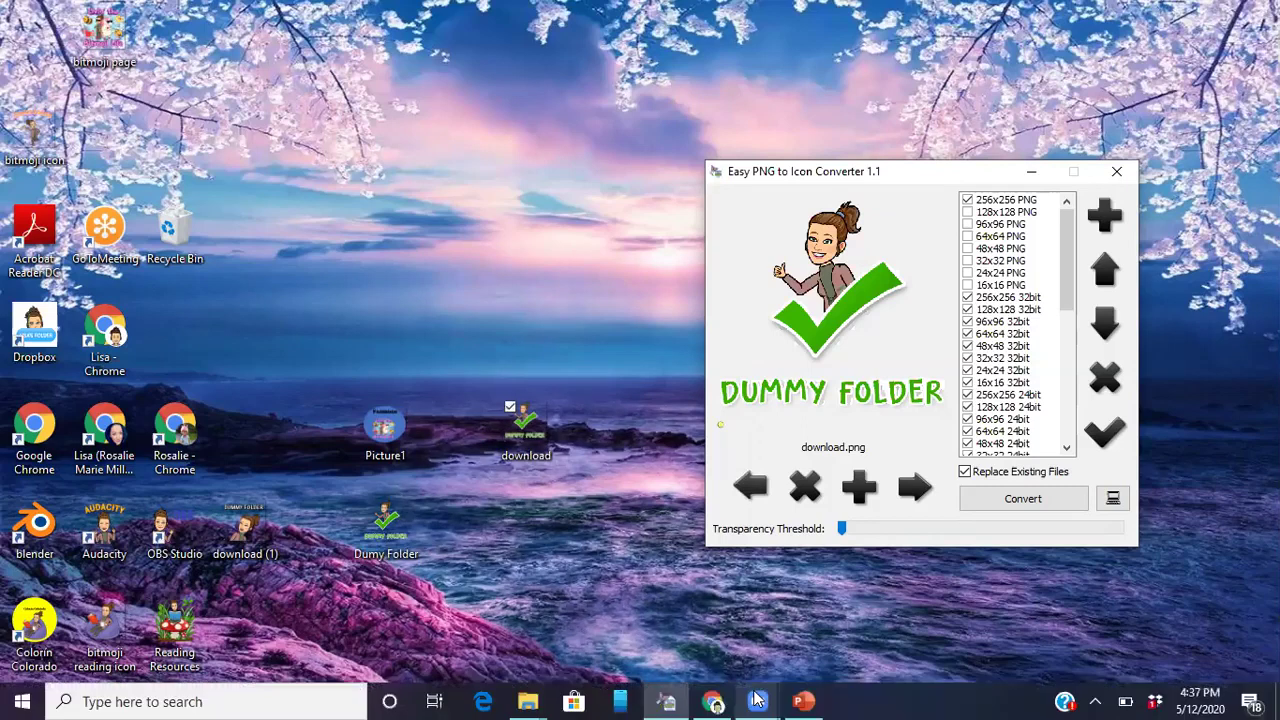
{"action": "mouse_move", "coordinate": [806, 700]}
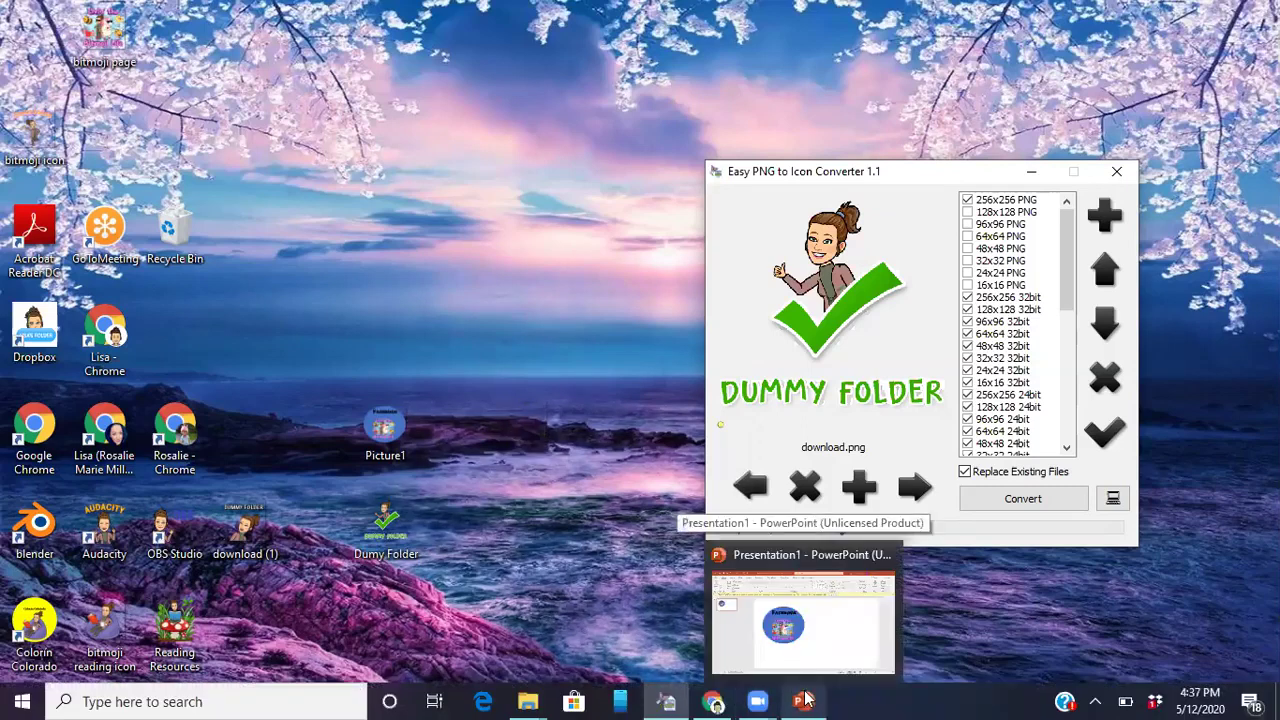
{"action": "left_click", "coordinate": [806, 700]}
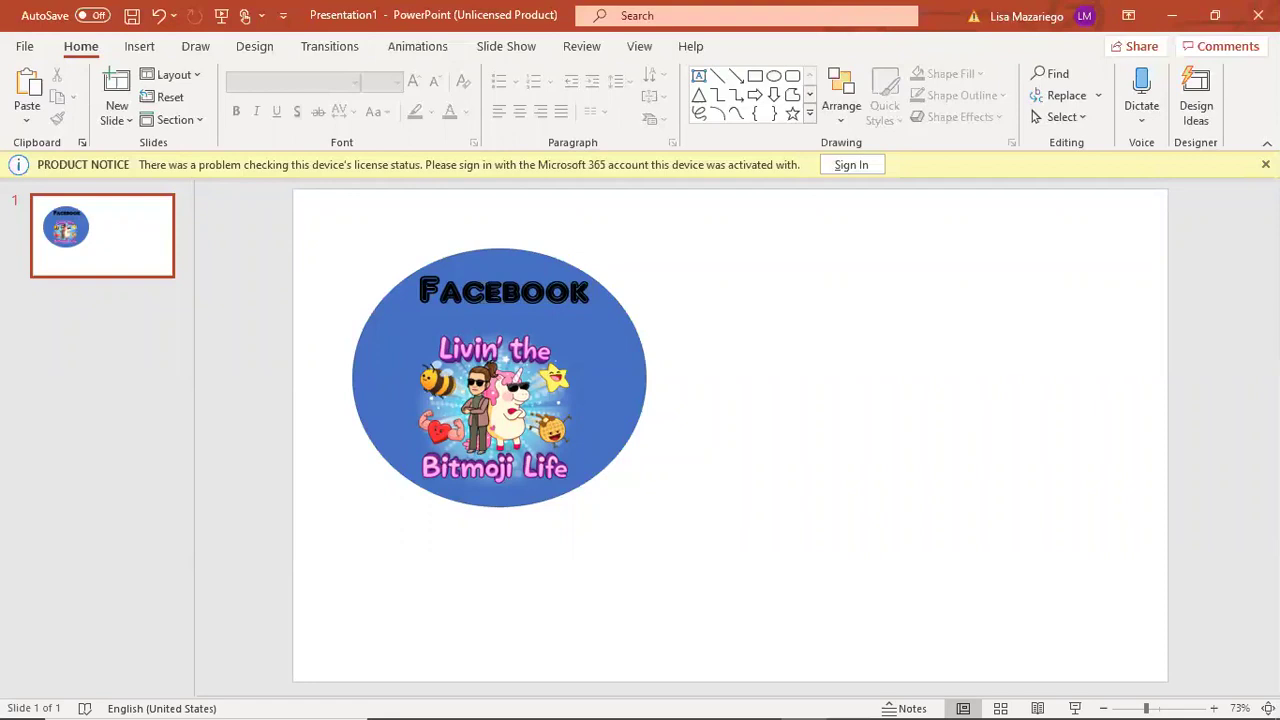
Close the licence Product Notice bar and select the oval Facebook Bitmoji picture.
{"action": "left_click", "coordinate": [1265, 164]}
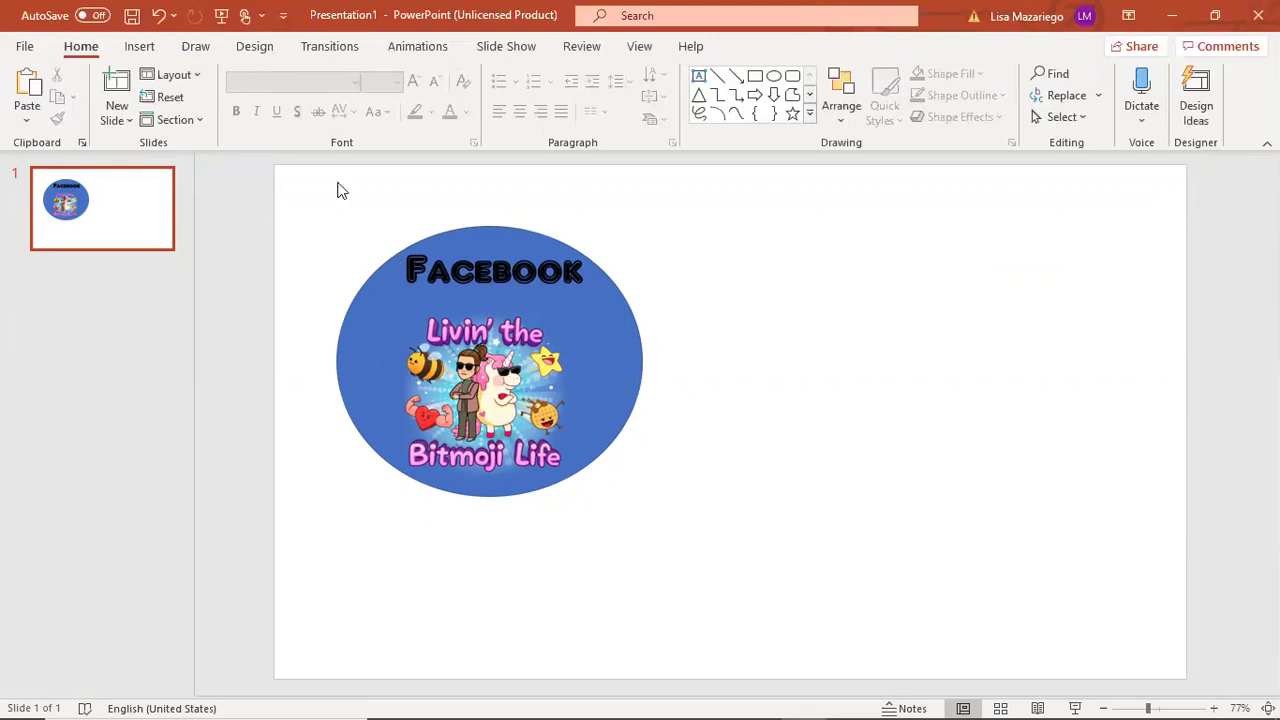
{"action": "left_click_drag", "start_coordinate": [320, 197], "coordinate": [658, 528]}
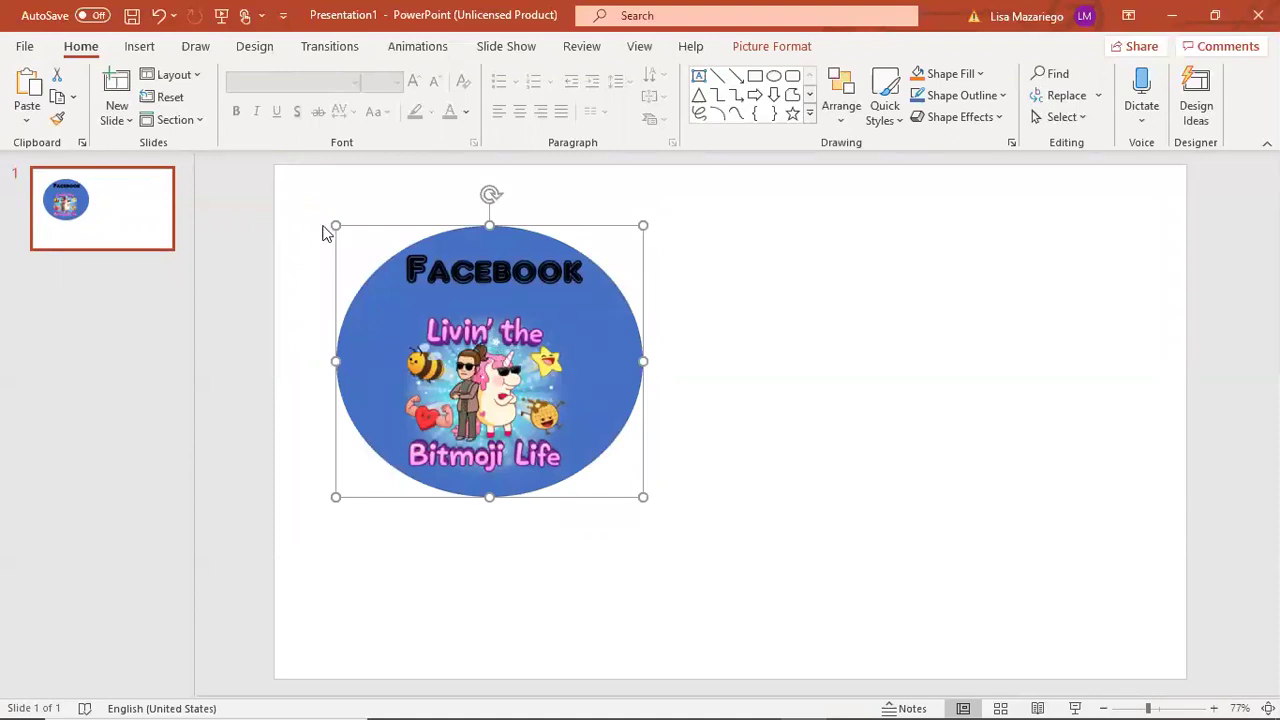
{"action": "right_click", "coordinate": [495, 308]}
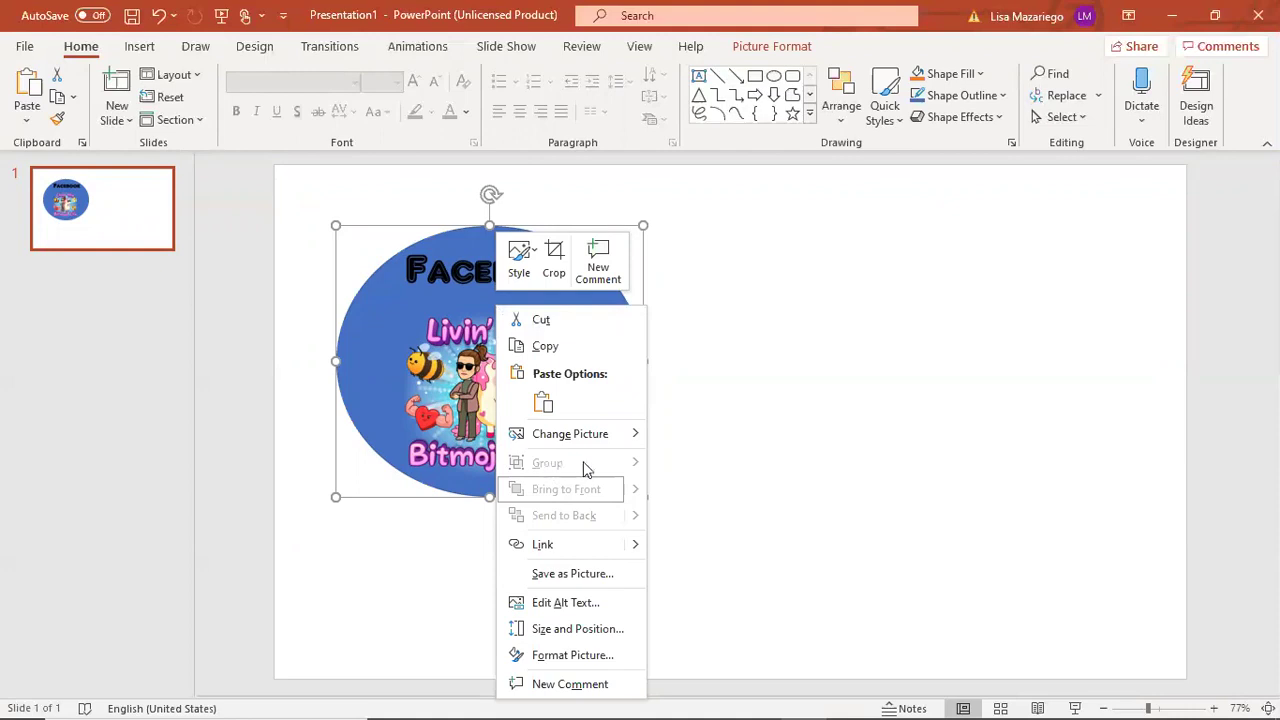
{"action": "left_click", "coordinate": [714, 417]}
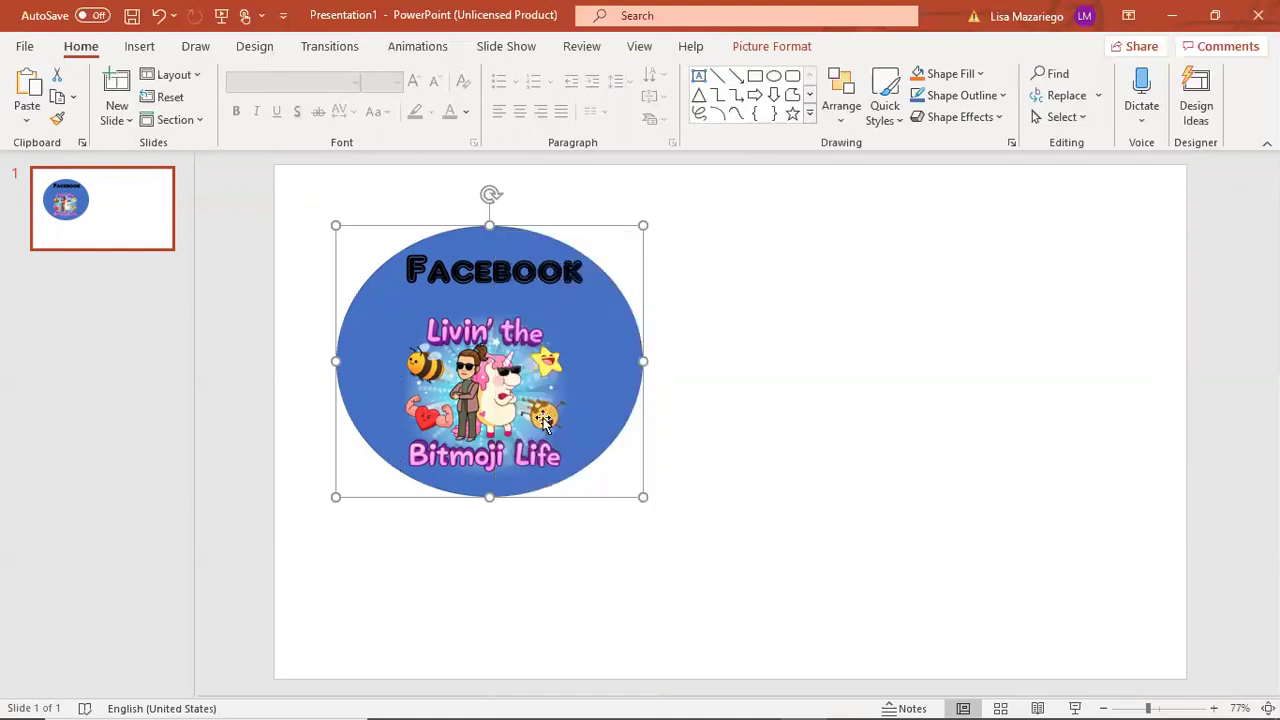
{"action": "right_click", "coordinate": [472, 294]}
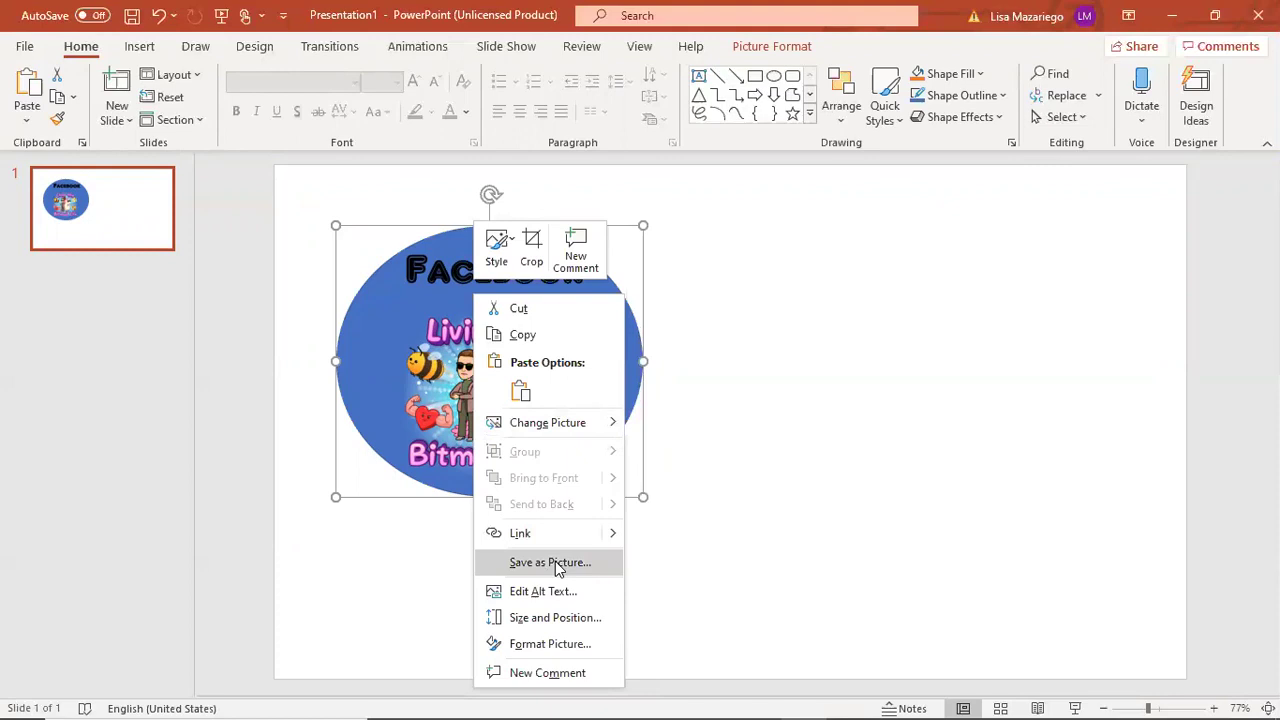
{"action": "left_click", "coordinate": [778, 349]}
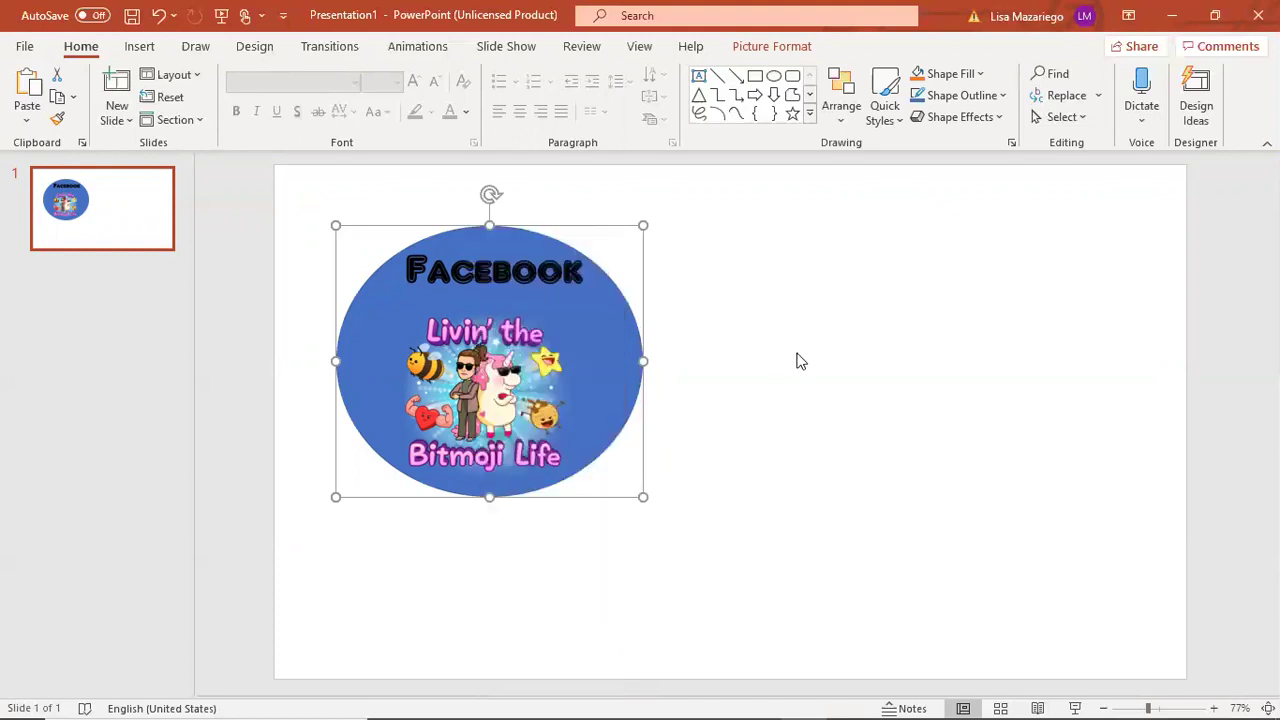
Replace the Dummy Folder image in the converter with Picture1 from the desktop.
{"action": "left_click", "coordinate": [1171, 15]}
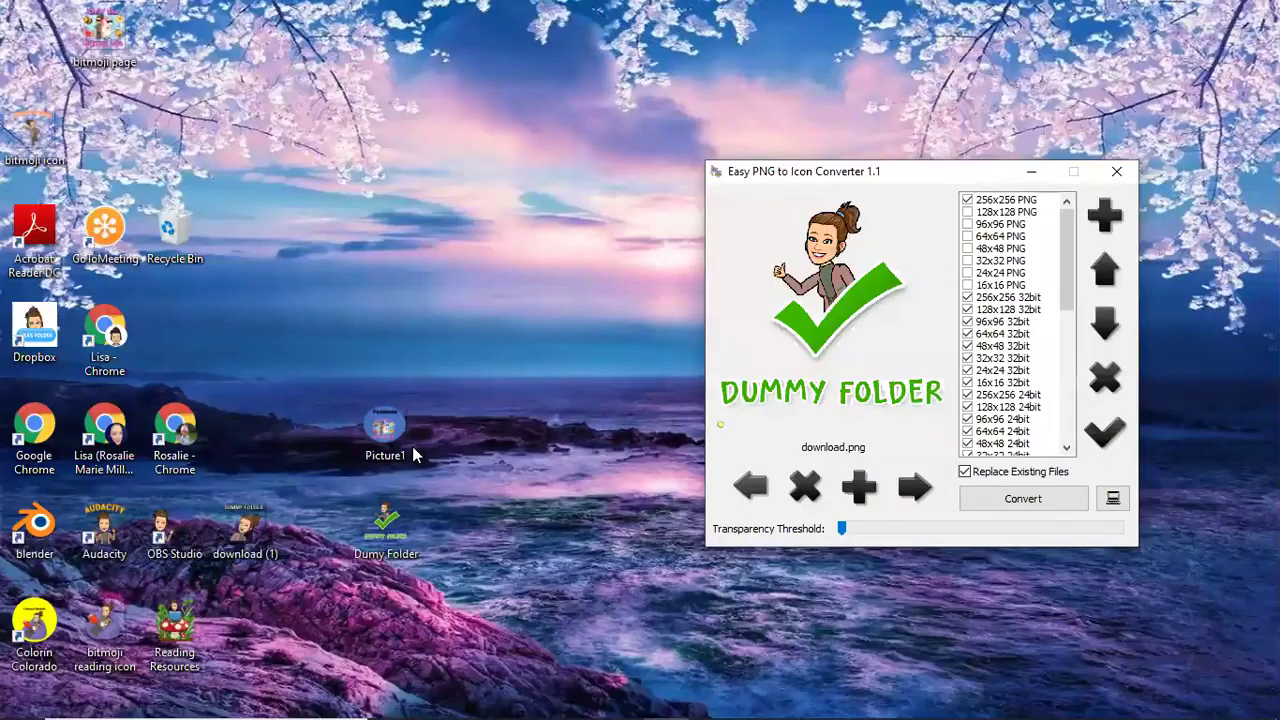
{"action": "left_click_drag", "start_coordinate": [412, 446], "coordinate": [422, 352]}
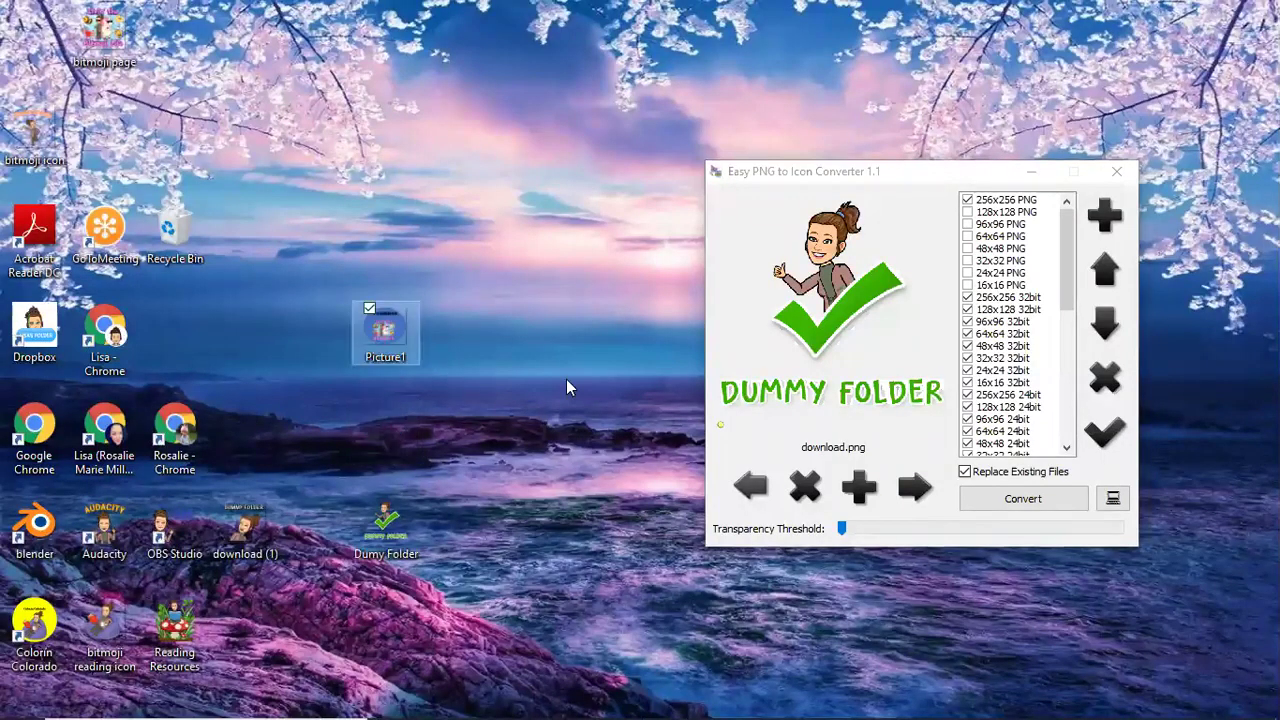
{"action": "left_click", "coordinate": [800, 413]}
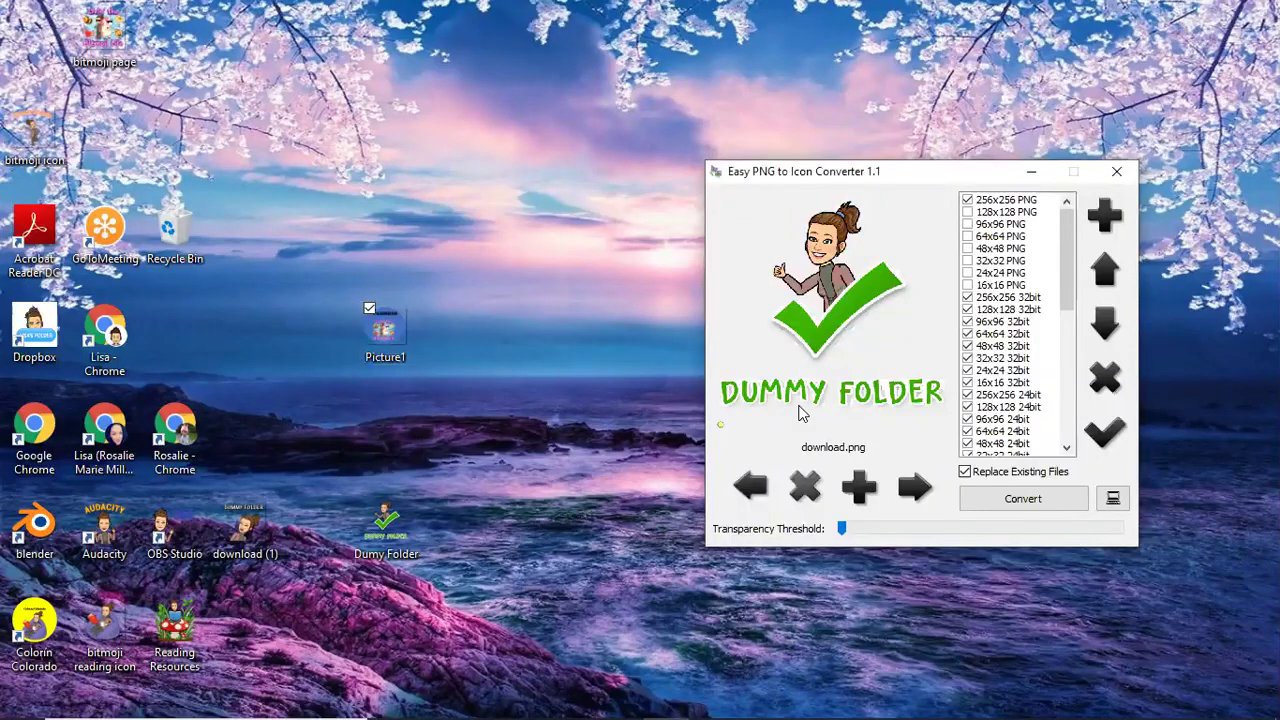
{"action": "left_click", "coordinate": [805, 487]}
{"action": "left_click", "coordinate": [628, 333]}
{"action": "left_click_drag", "start_coordinate": [628, 333], "coordinate": [847, 303]}
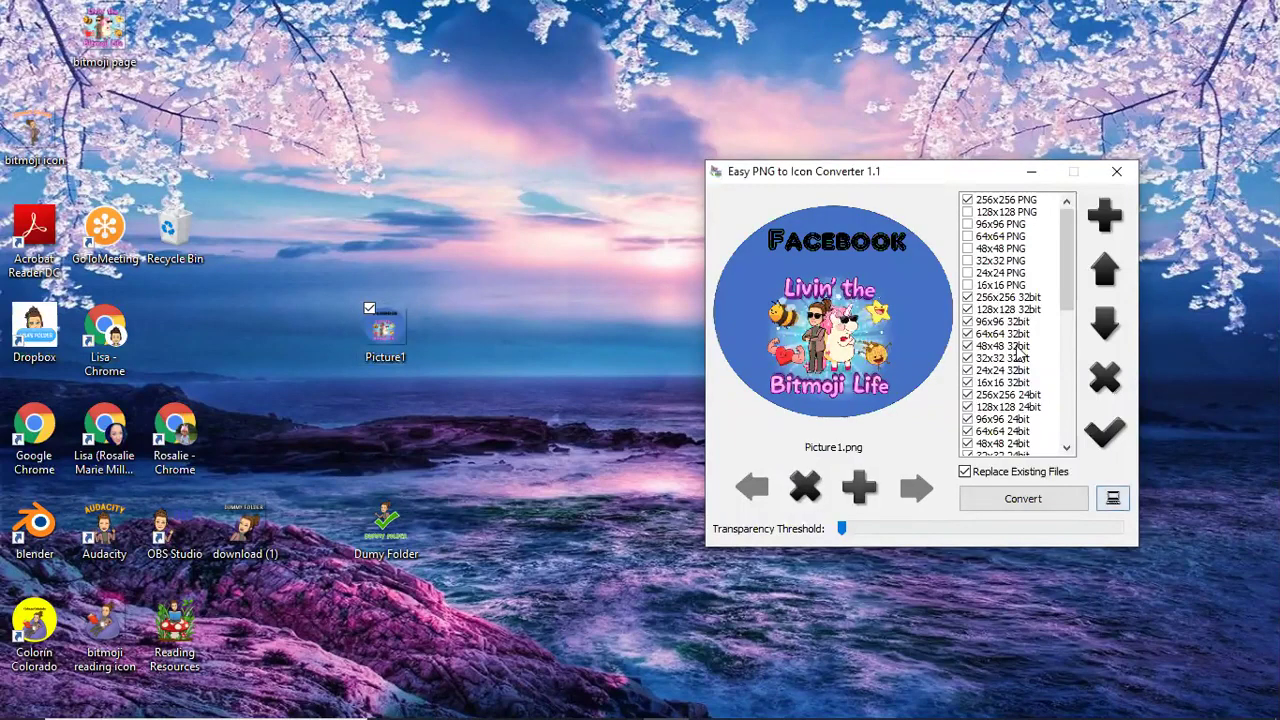
Convert Picture1 and save the icon as 'bitmoji craze fpr educators icon'.
{"action": "left_click", "coordinate": [1023, 498]}
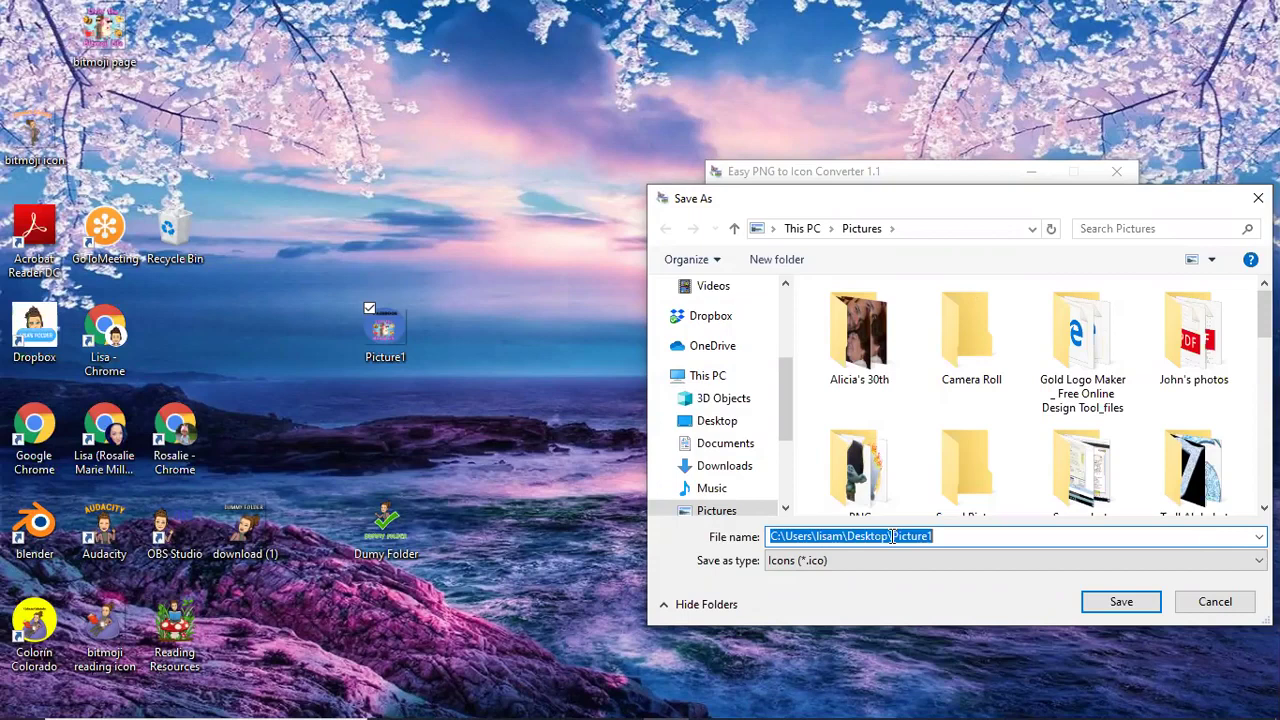
{"action": "type", "text": "b"}
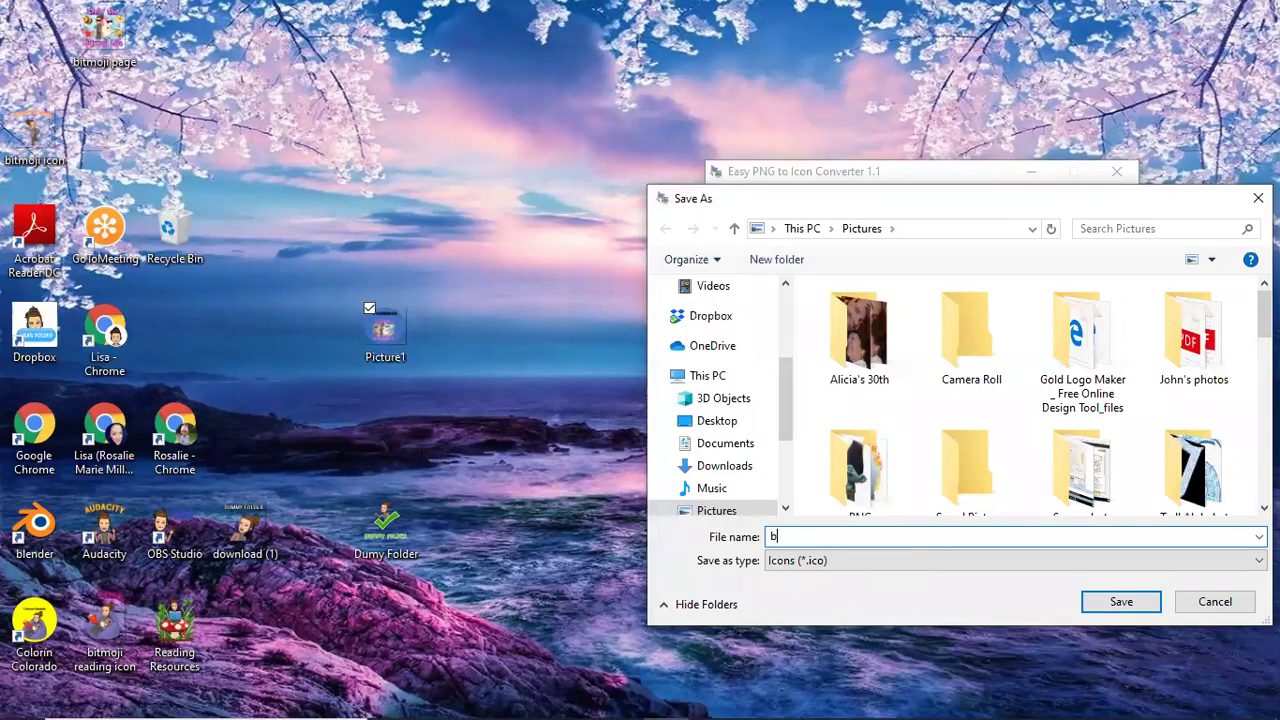
{"action": "type", "text": "itmoji craze fpr educators icon"}
{"action": "key", "text": "Return"}
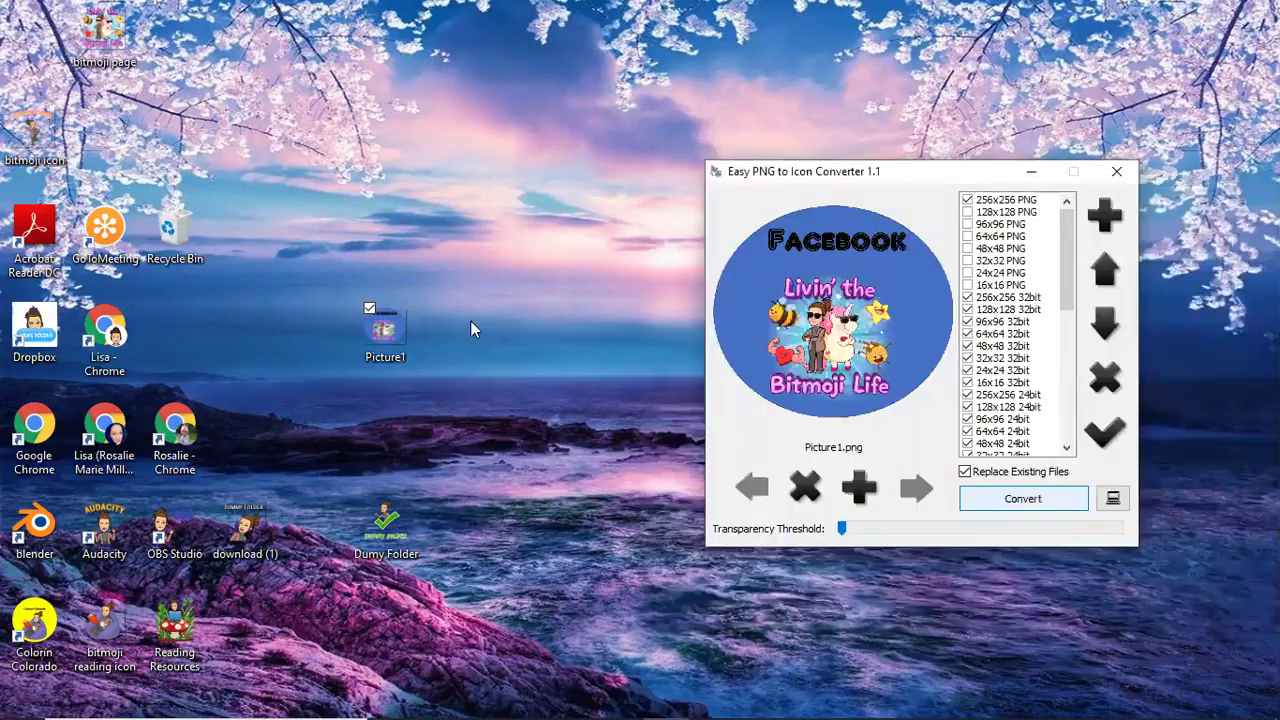
Make a desktop shortcut to the Bitmoji Craze for Educators group tab with Chrome's Create shortcut.
{"action": "mouse_move", "coordinate": [660, 700]}
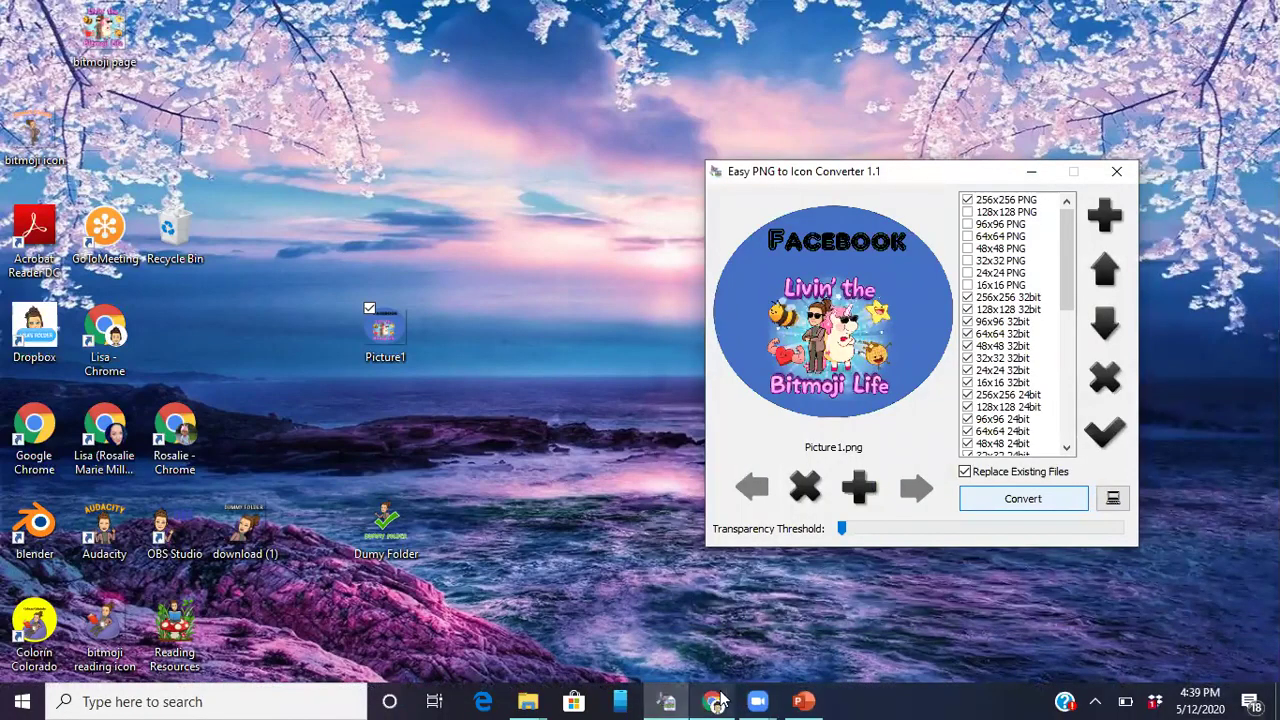
{"action": "left_click", "coordinate": [716, 701]}
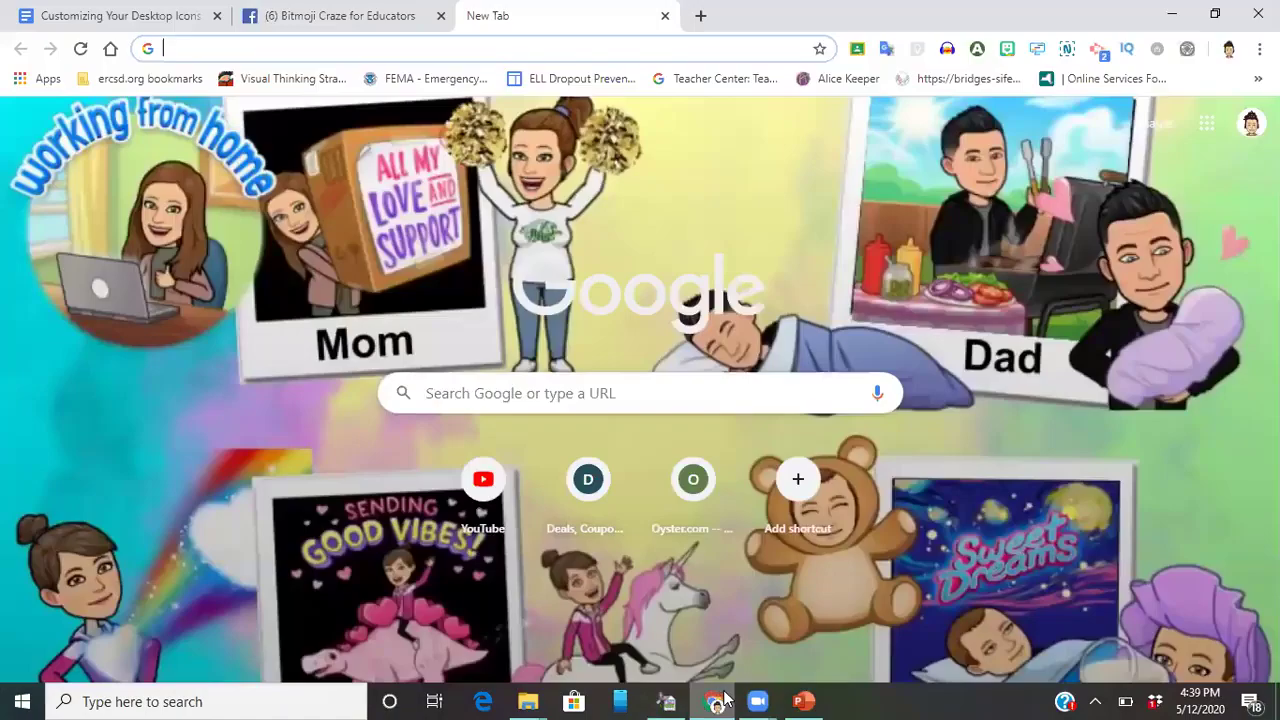
{"action": "left_click", "coordinate": [371, 23]}
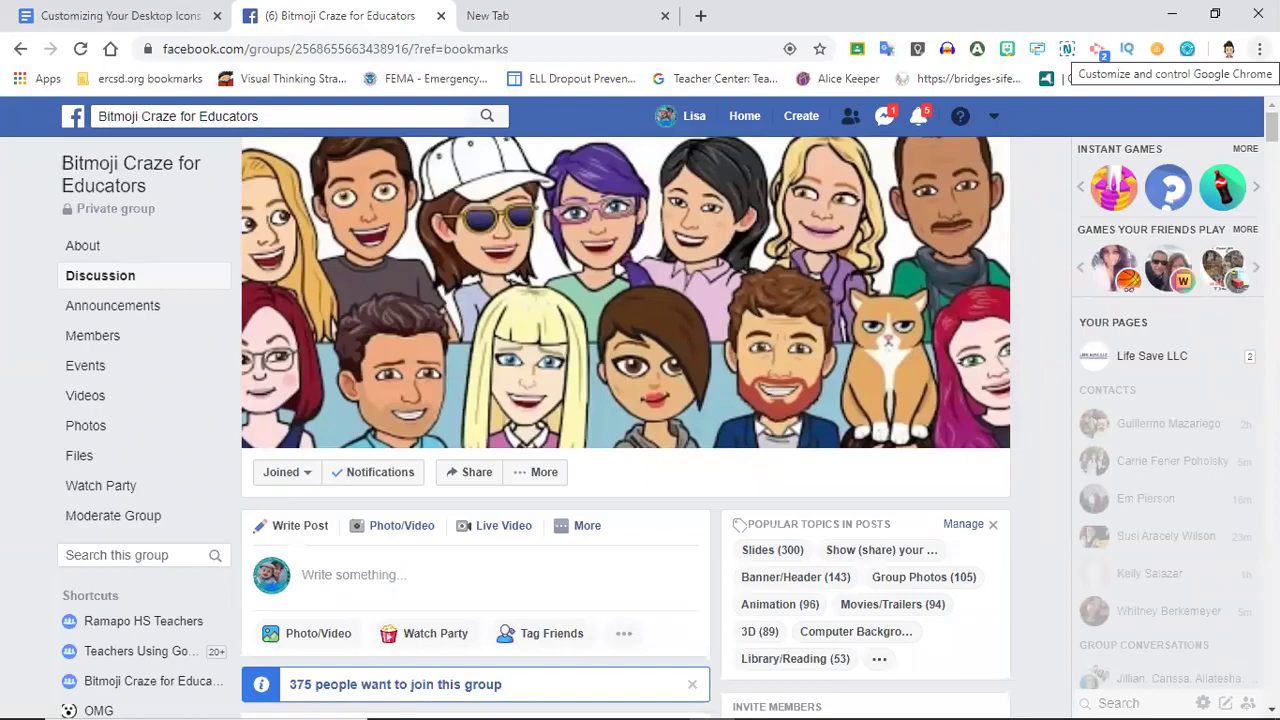
{"action": "left_click", "coordinate": [1260, 49]}
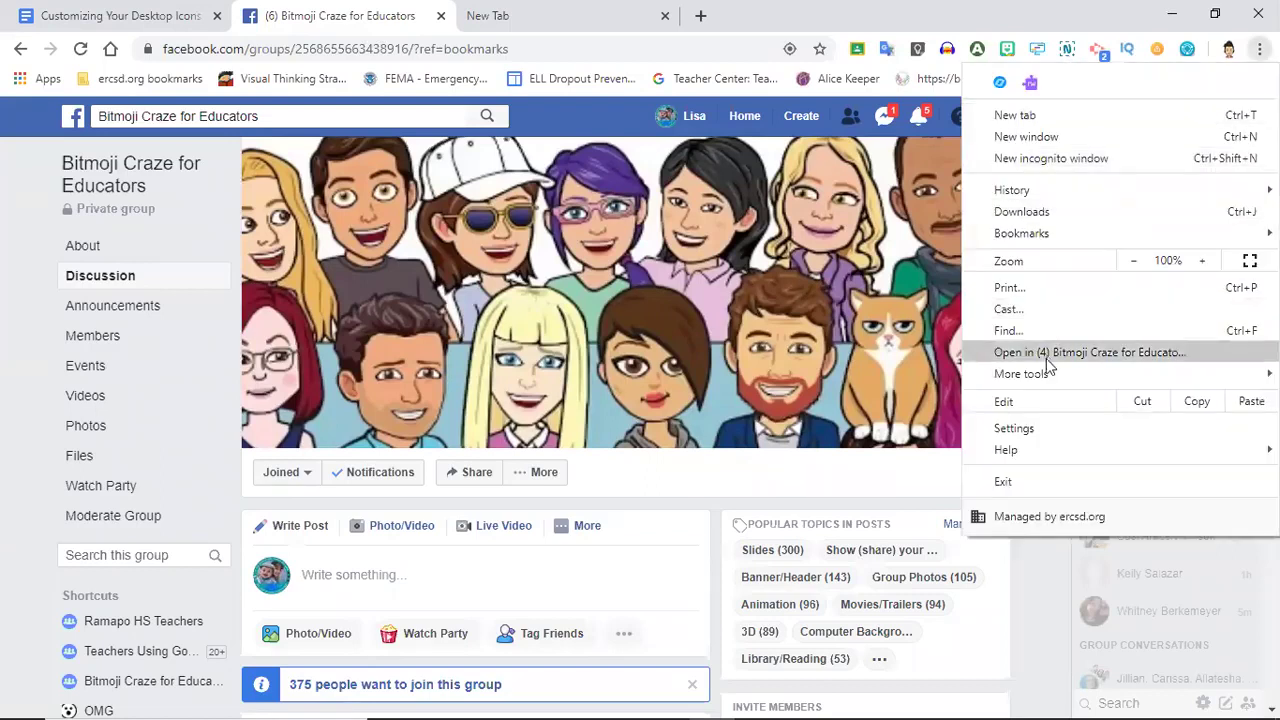
{"action": "mouse_move", "coordinate": [1043, 374]}
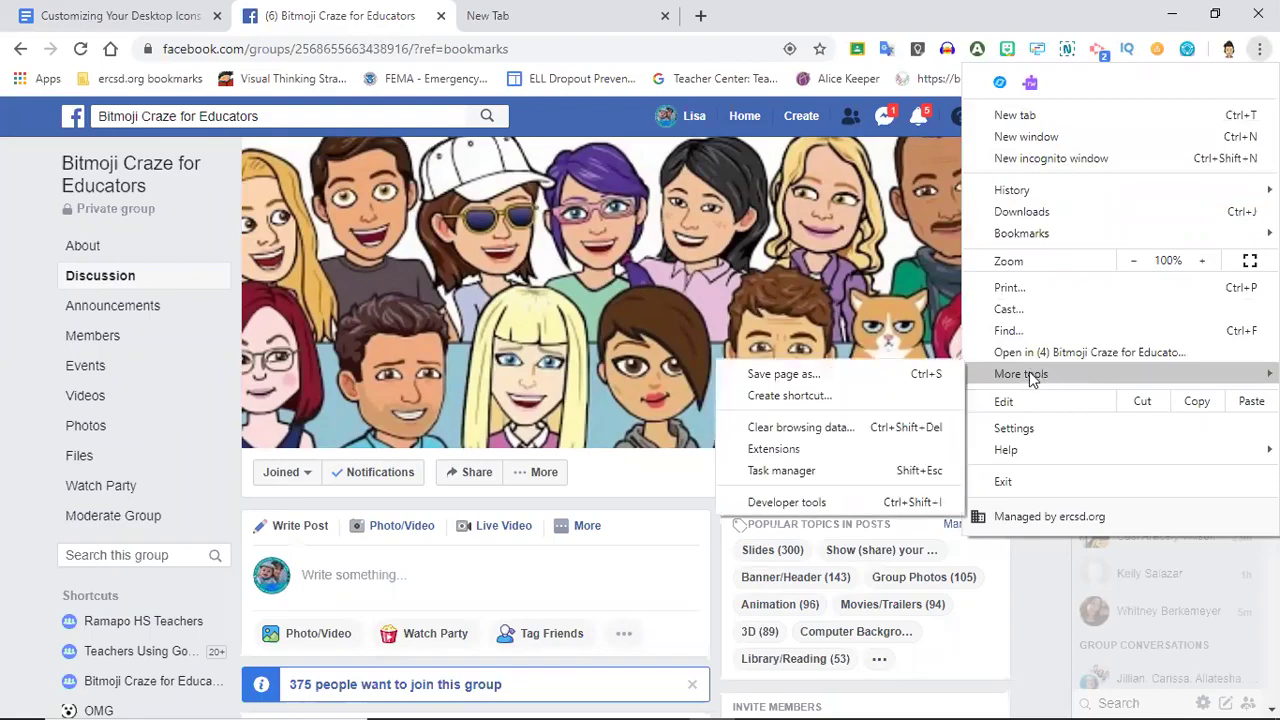
{"action": "left_click", "coordinate": [838, 394]}
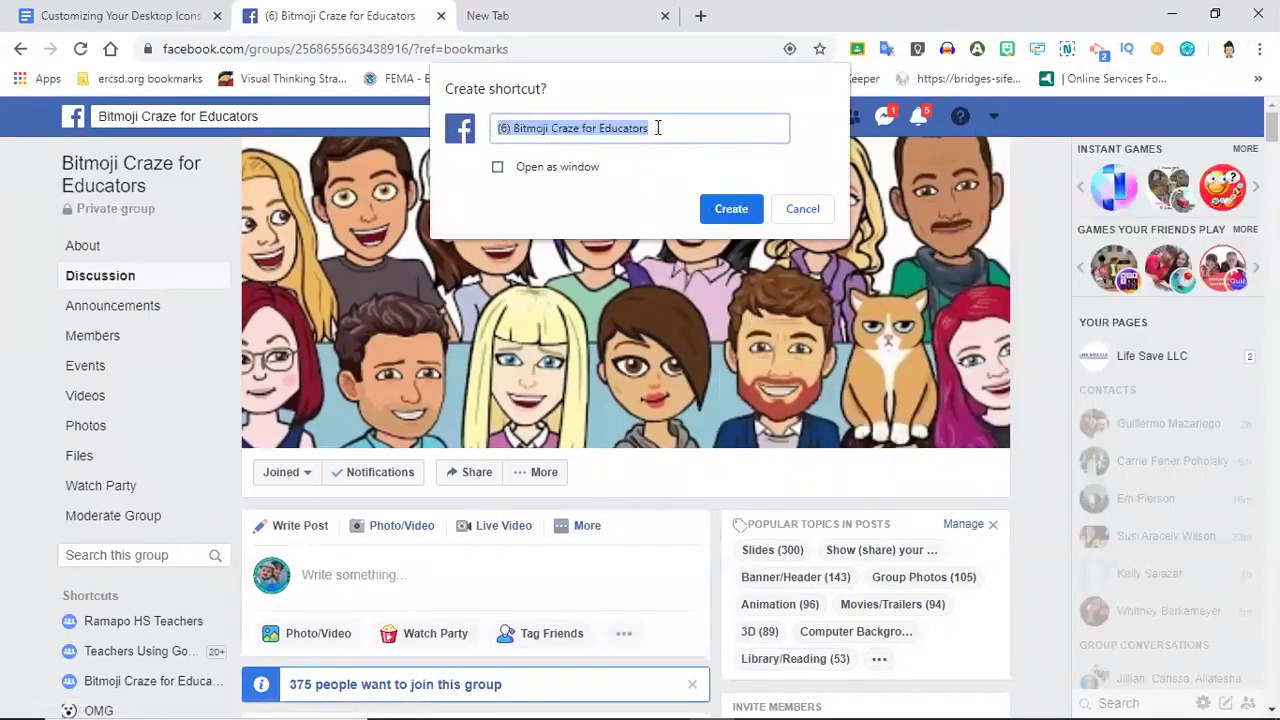
{"action": "left_click", "coordinate": [729, 210]}
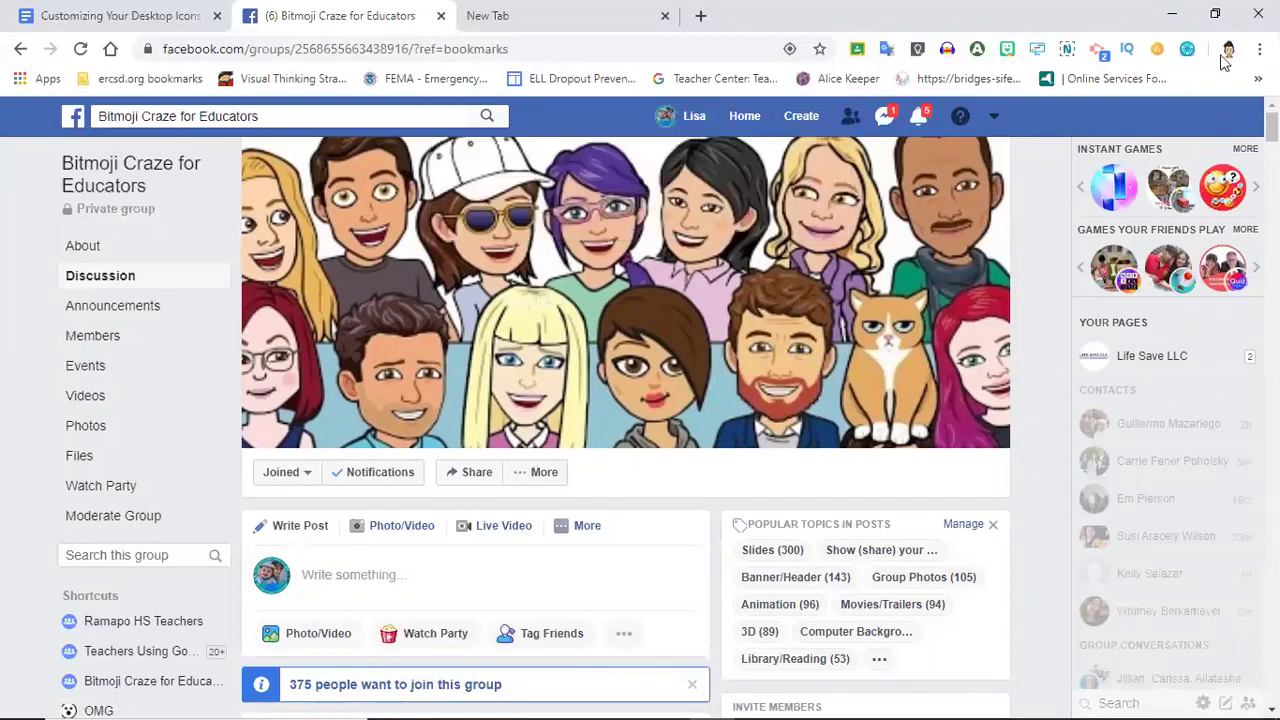
{"action": "left_click", "coordinate": [1172, 15]}
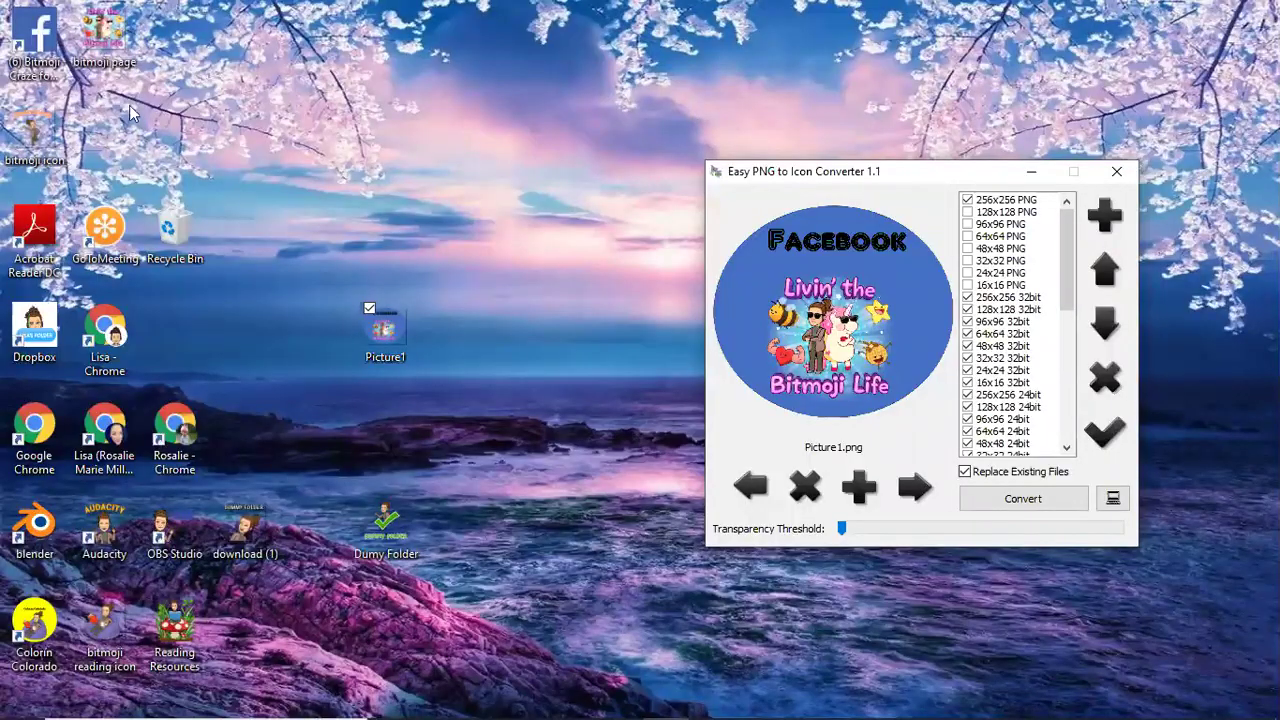
Move the Facebook shortcut to mid-desktop and set its icon to the bitmoji craze educators .ico.
{"action": "left_click_drag", "start_coordinate": [34, 34], "coordinate": [320, 416]}
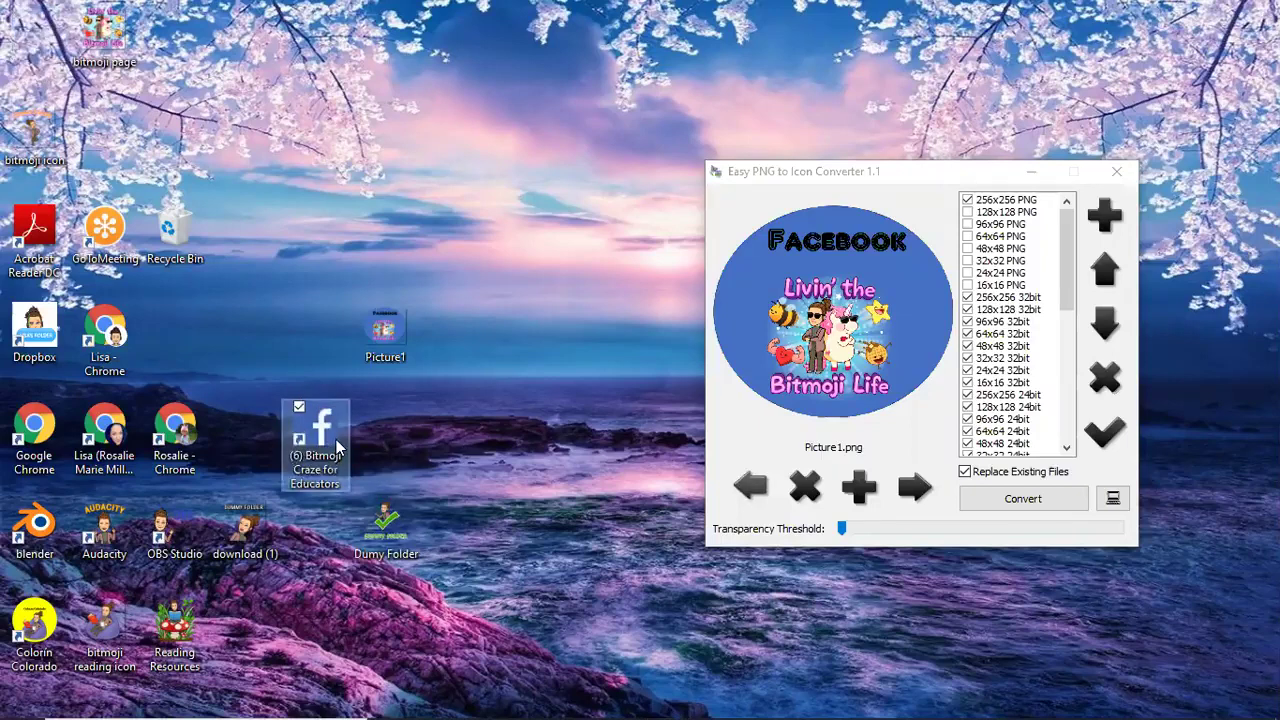
{"action": "double_click", "coordinate": [318, 437]}
{"action": "right_click", "coordinate": [318, 437]}
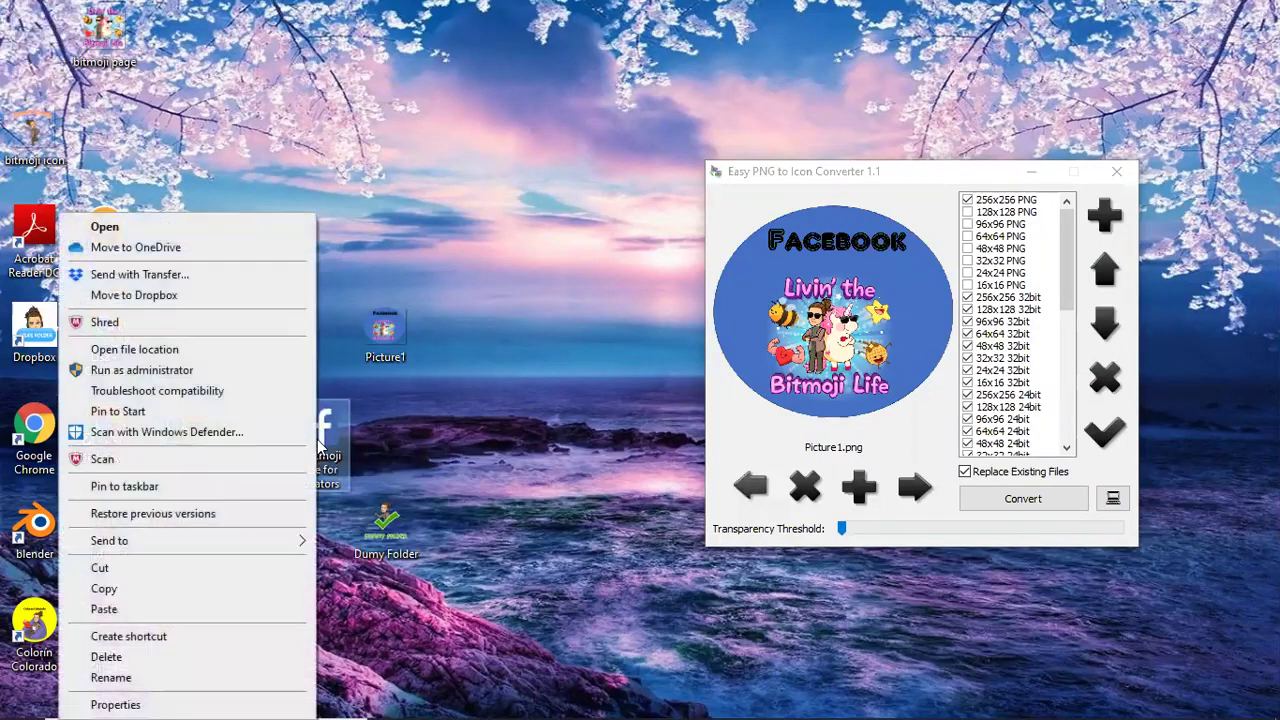
{"action": "left_click", "coordinate": [128, 703]}
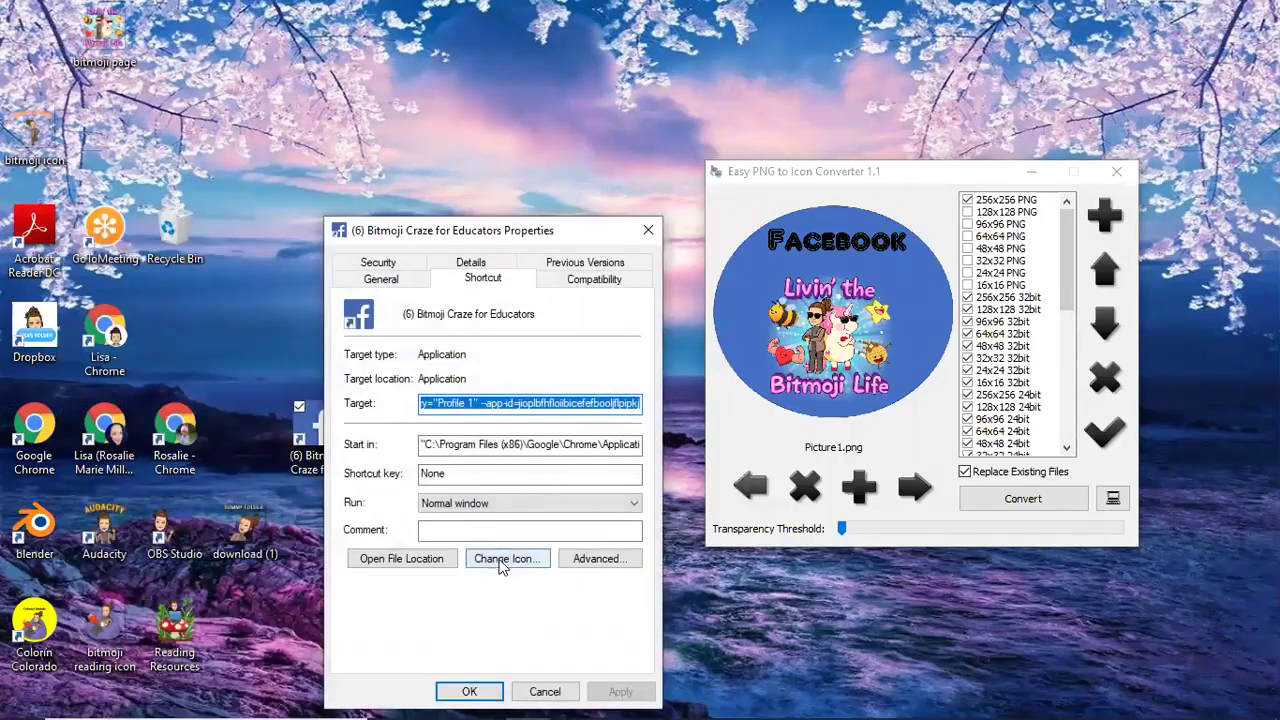
{"action": "left_click", "coordinate": [508, 563]}
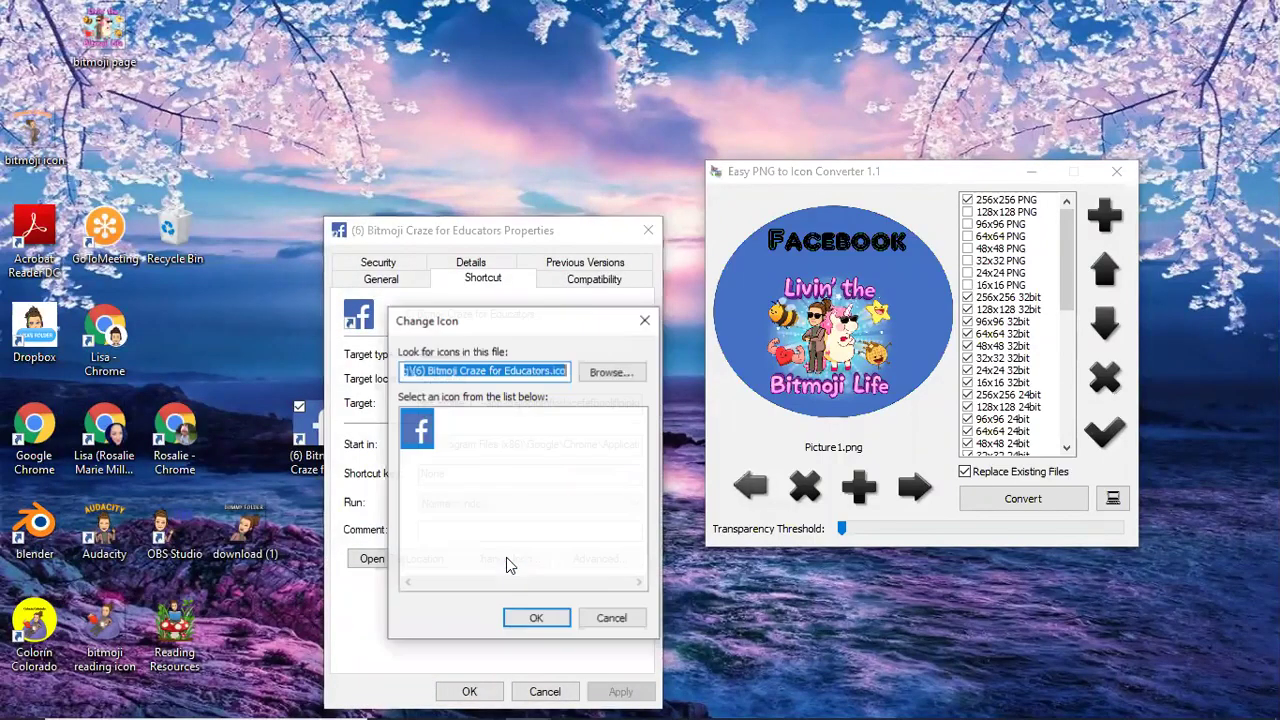
{"action": "left_click", "coordinate": [607, 371]}
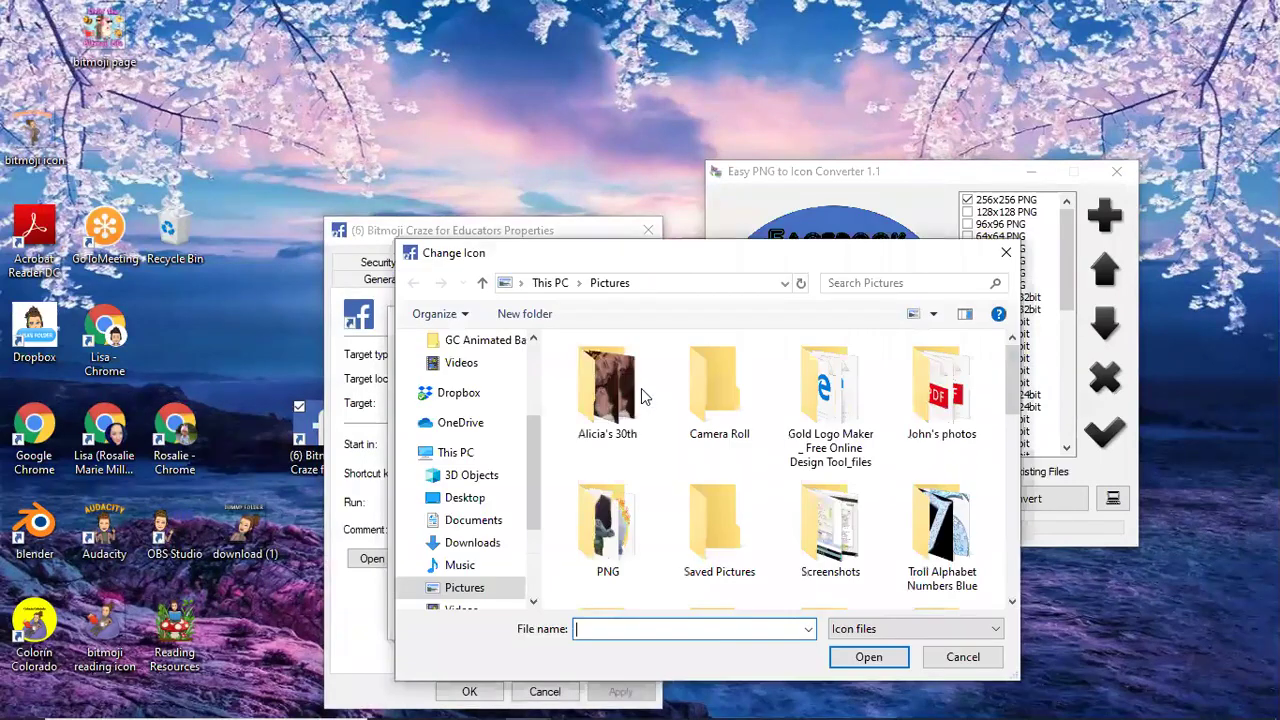
{"action": "scroll", "coordinate": [643, 397], "scroll_direction": "down", "scroll_amount": 10}
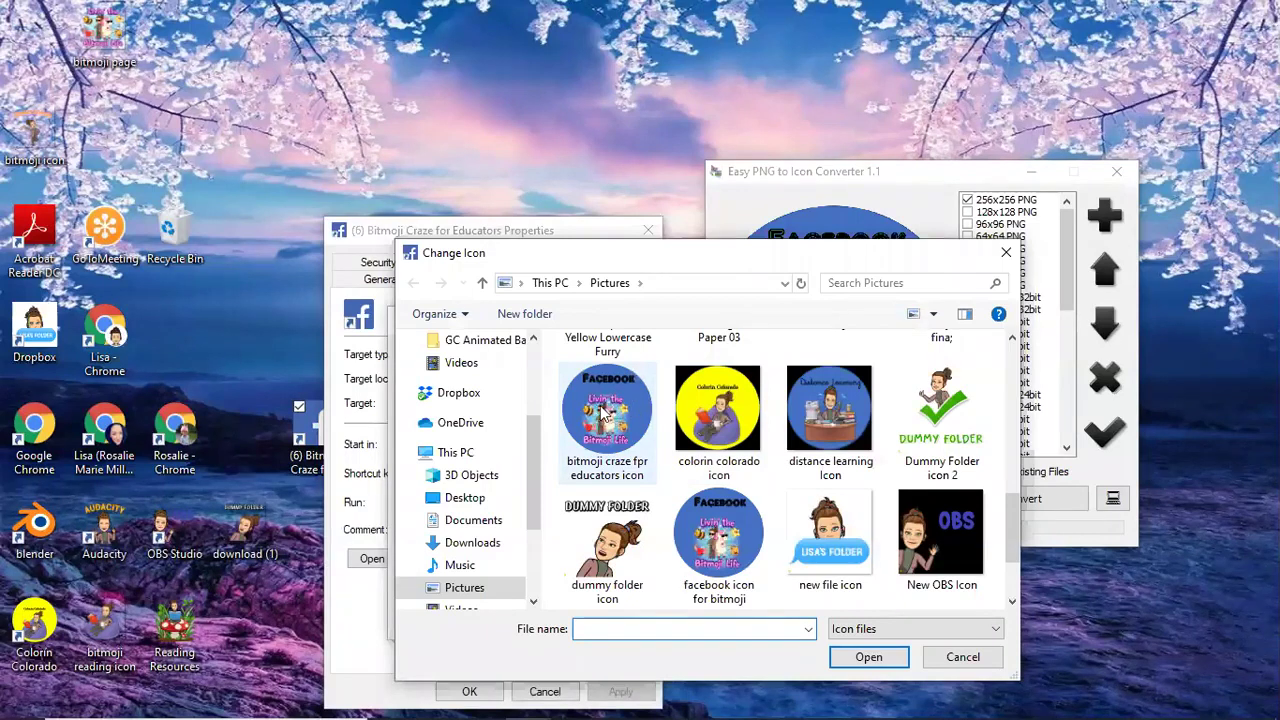
{"action": "double_click", "coordinate": [607, 410]}
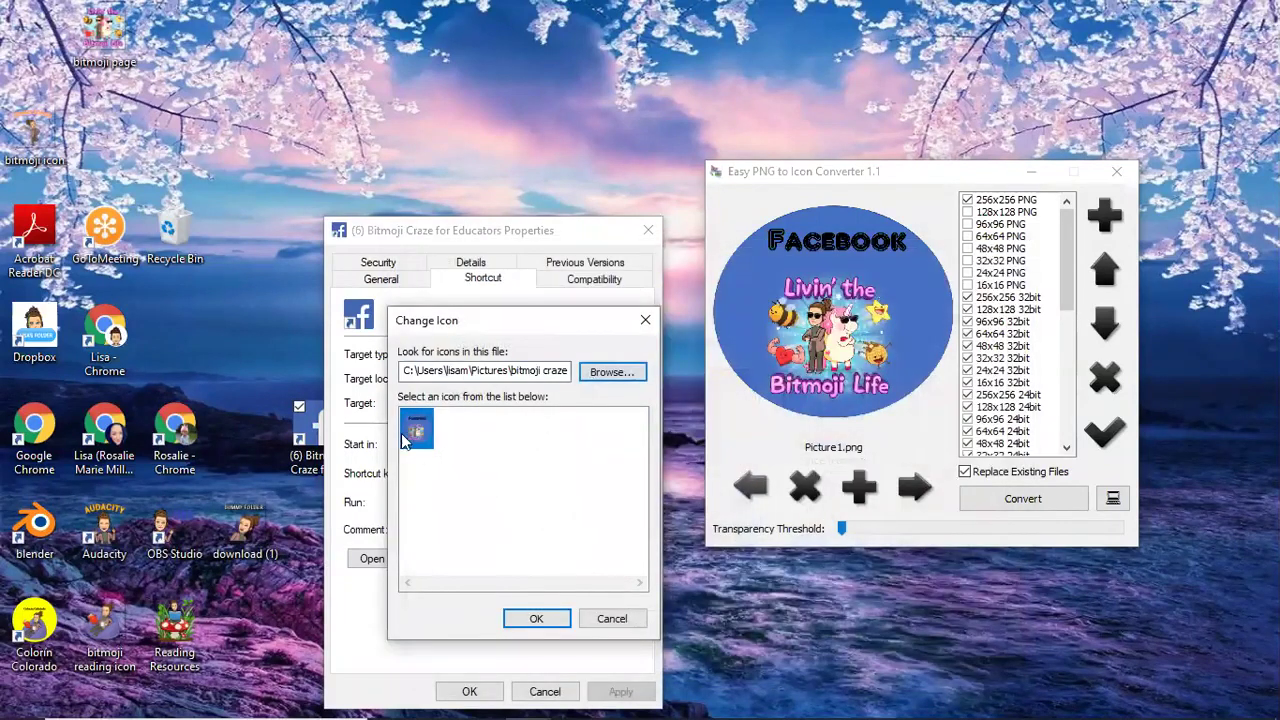
{"action": "left_click", "coordinate": [516, 618]}
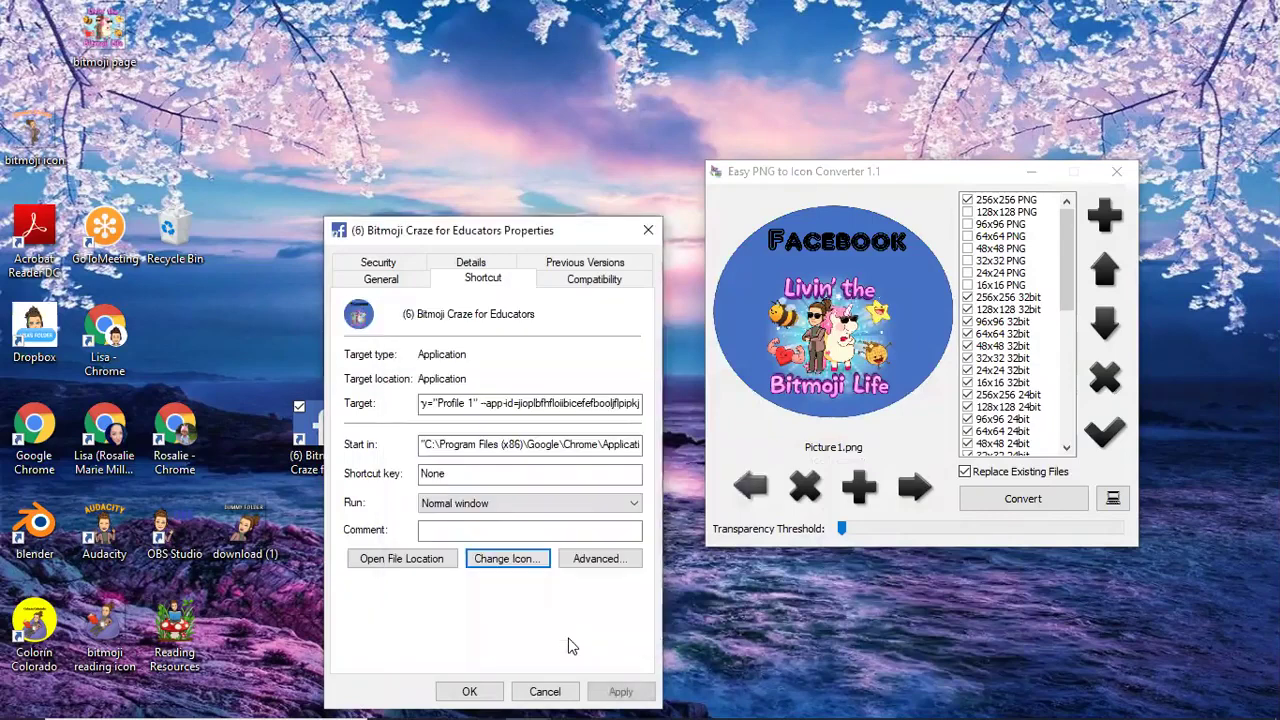
{"action": "left_click", "coordinate": [616, 691]}
{"action": "left_click", "coordinate": [458, 691]}
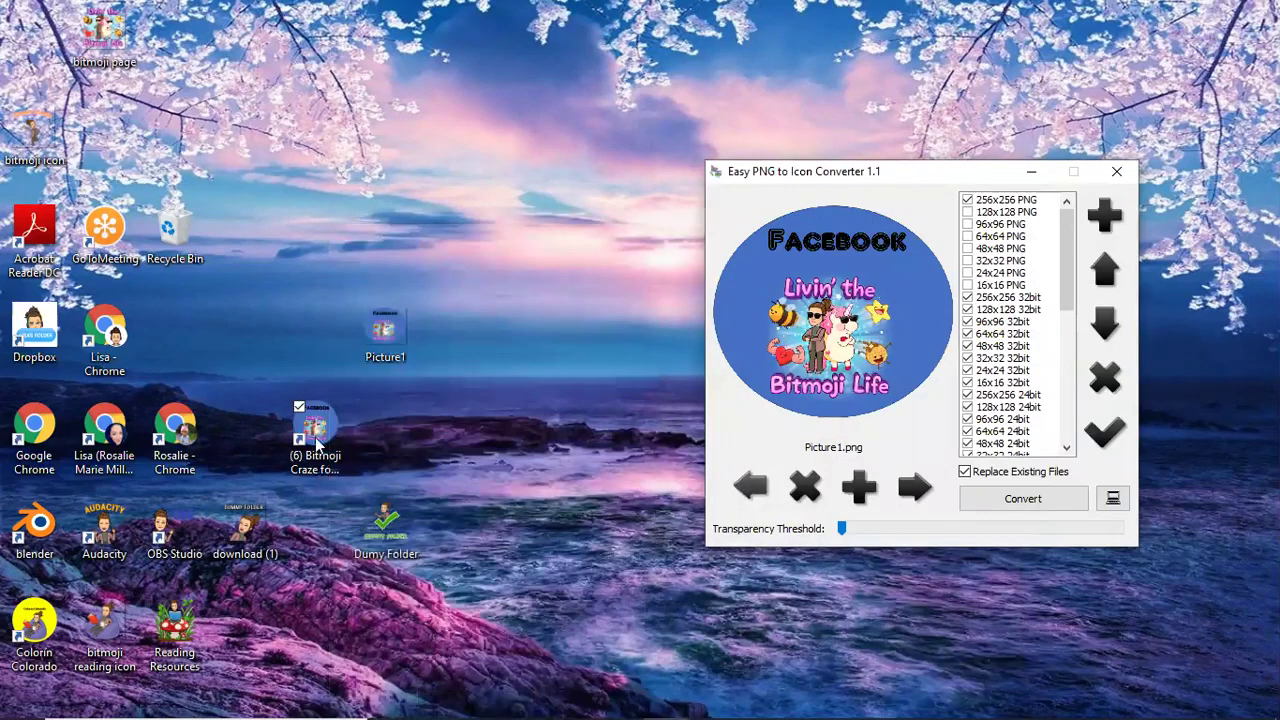
Delete Picture1 and move the Bitmoji Craze for Educators shortcut up beside the other desktop icons.
{"action": "left_click_drag", "start_coordinate": [316, 438], "coordinate": [320, 630]}
{"action": "left_click", "coordinate": [386, 348]}
{"action": "right_click", "coordinate": [386, 348]}
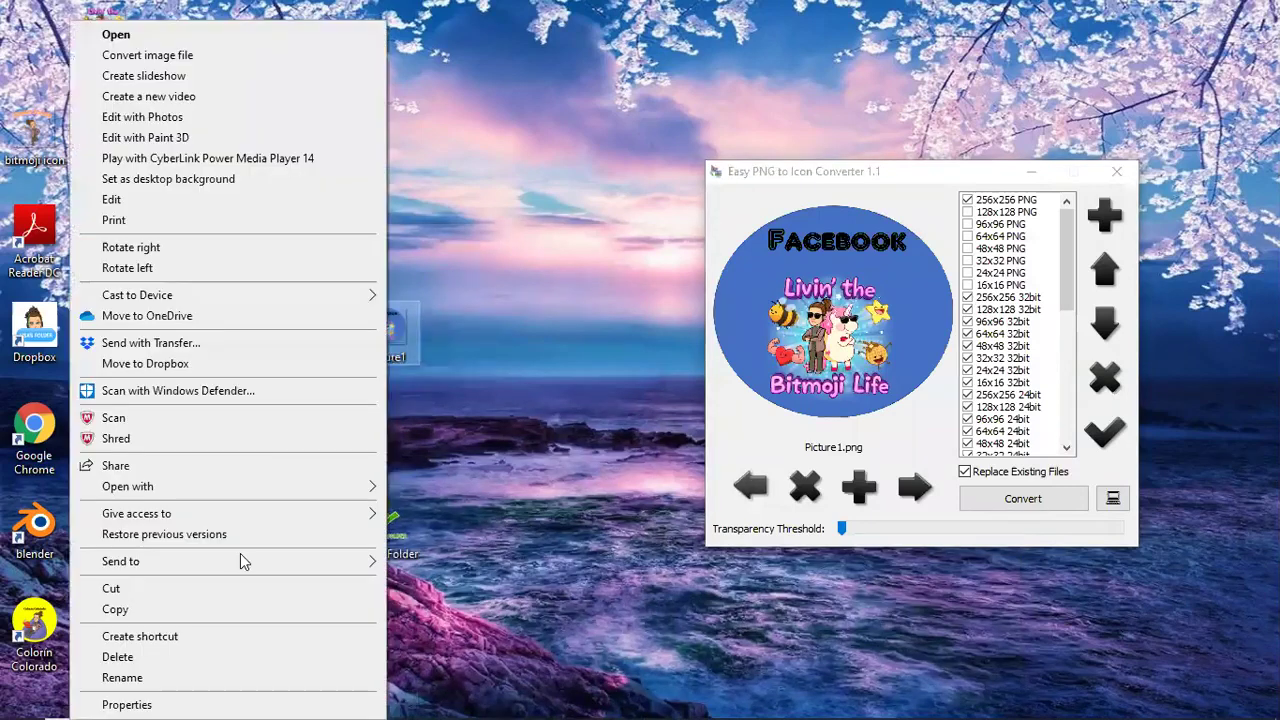
{"action": "left_click", "coordinate": [221, 662]}
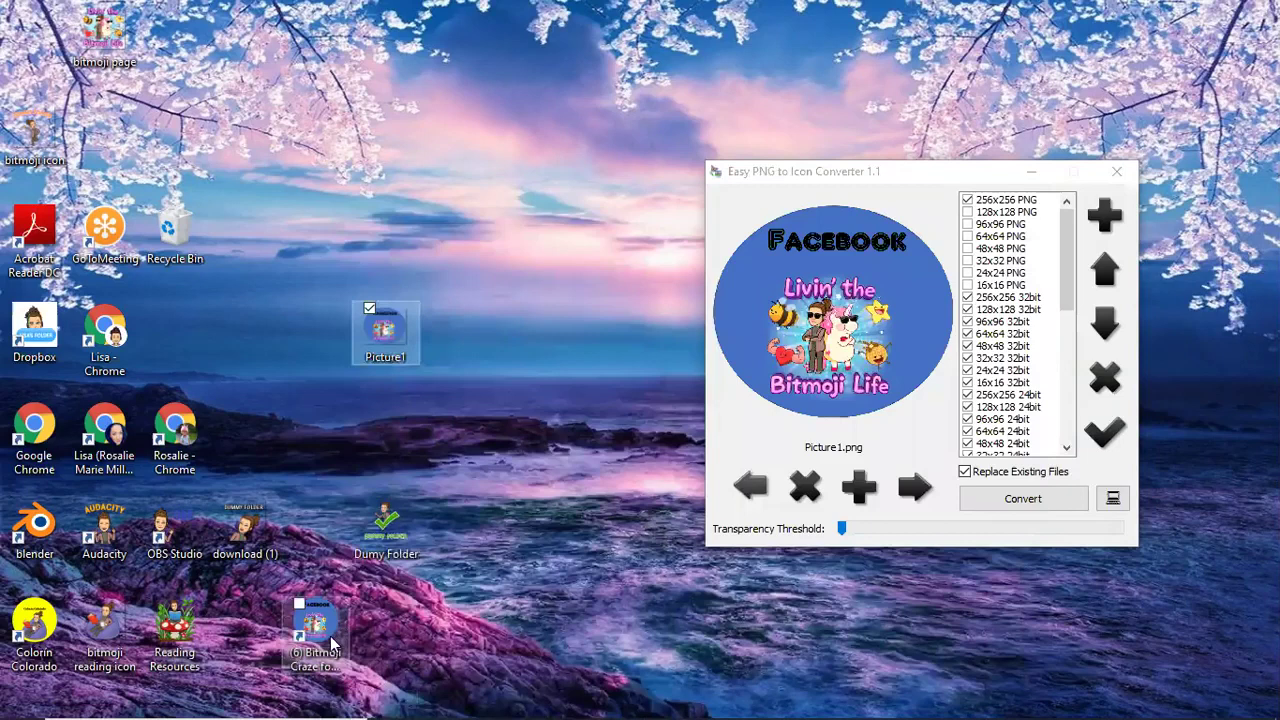
{"action": "left_click_drag", "start_coordinate": [315, 632], "coordinate": [256, 312]}
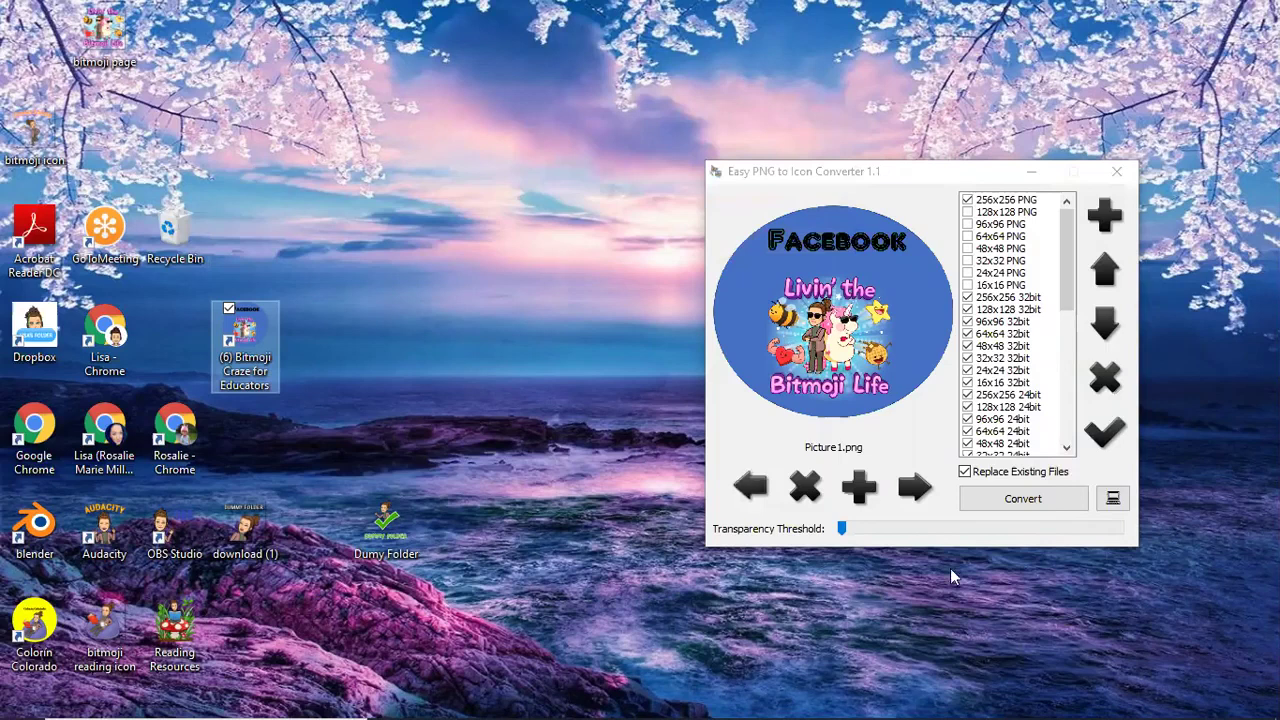
Bring up the Customizing Your Desktop Icons doc in Chrome and scroll to the seven Mac app icon steps.
{"action": "mouse_move", "coordinate": [588, 700]}
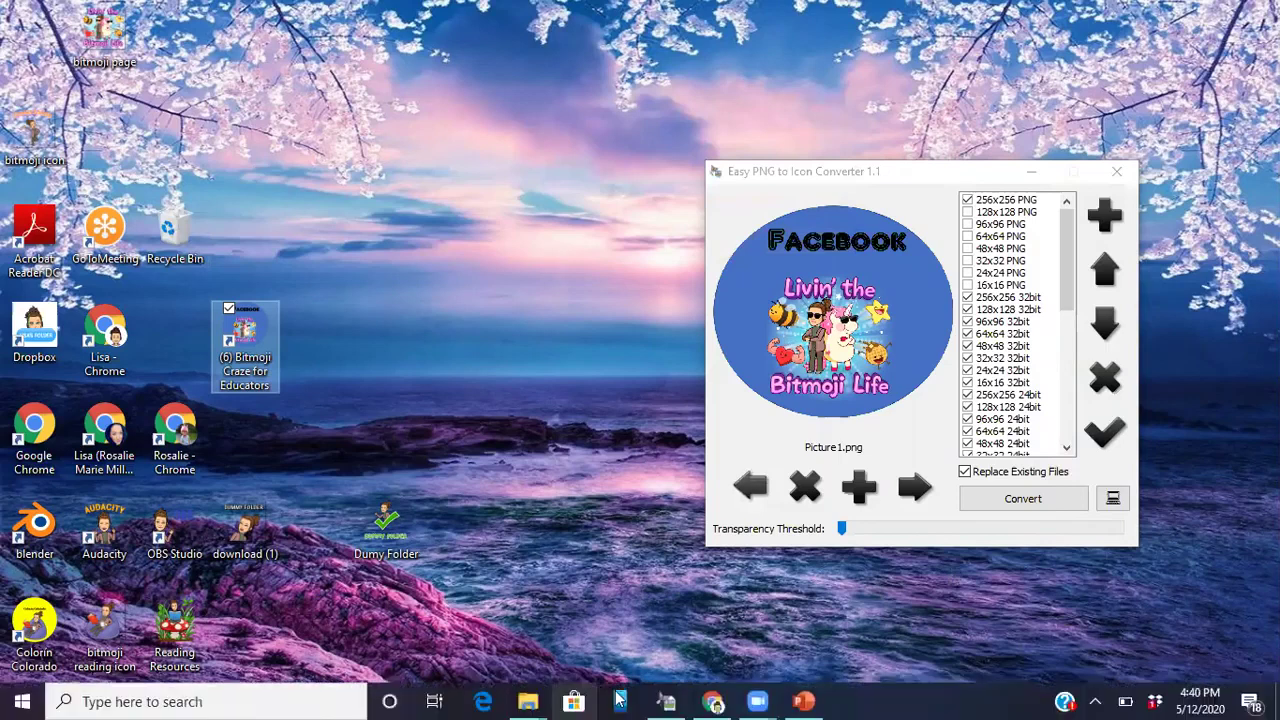
{"action": "left_click", "coordinate": [710, 700]}
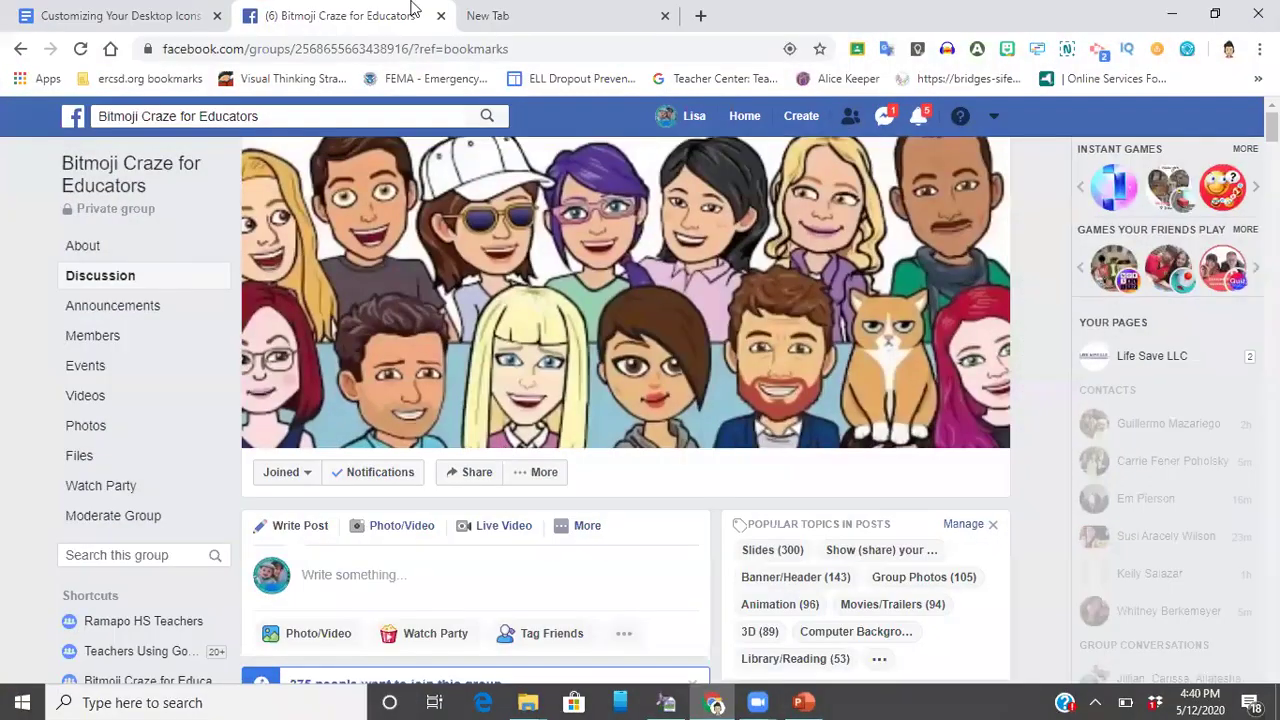
{"action": "left_click", "coordinate": [112, 15]}
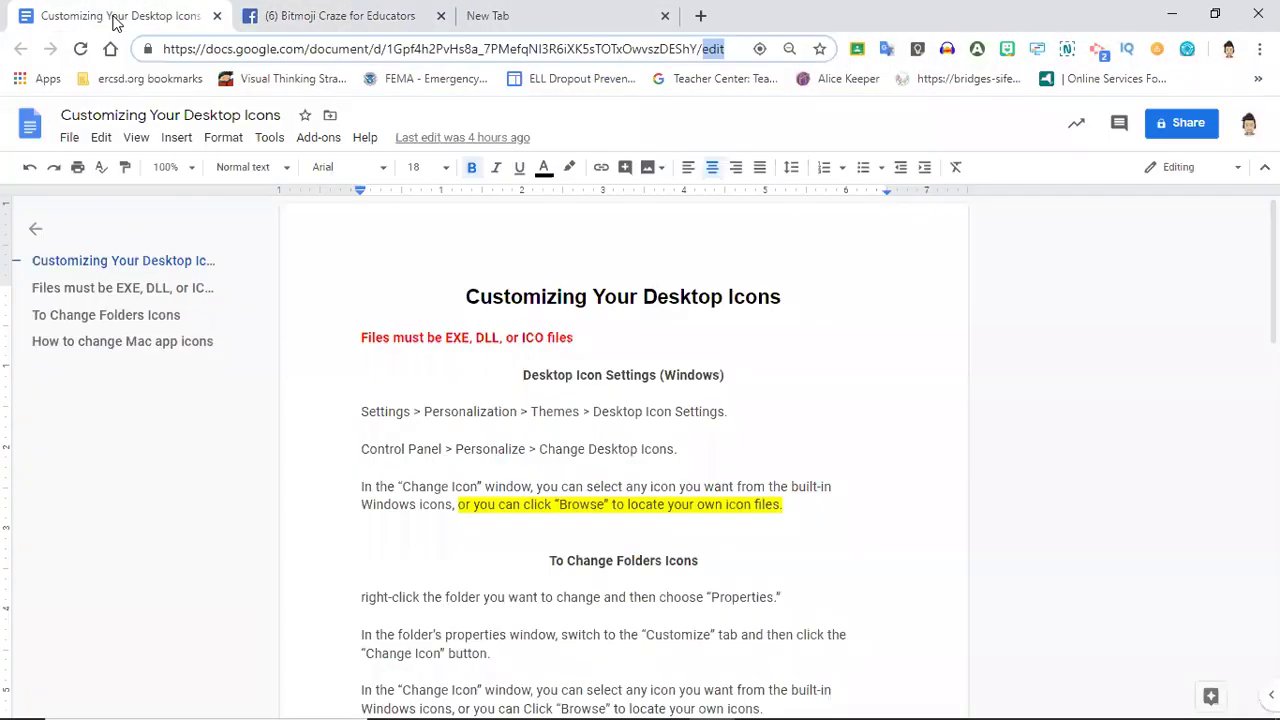
{"action": "scroll", "coordinate": [520, 405], "scroll_direction": "down", "scroll_amount": 1}
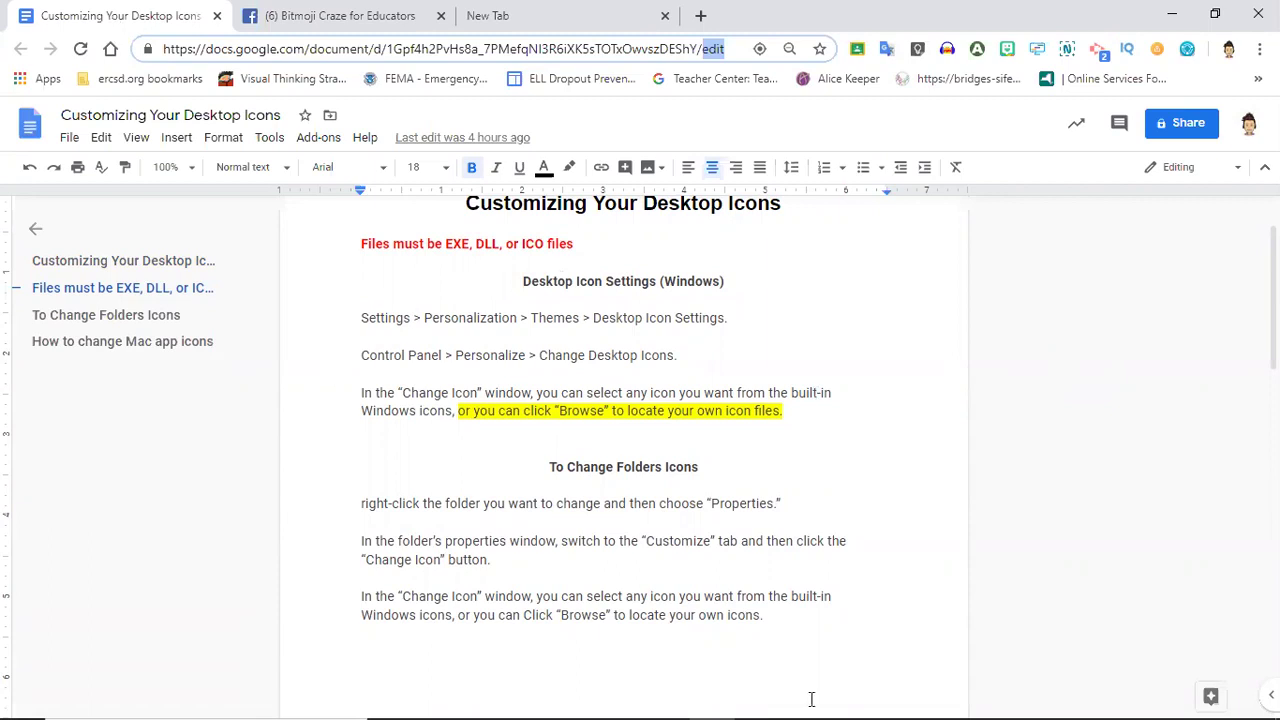
{"action": "scroll", "coordinate": [866, 560], "scroll_direction": "down", "scroll_amount": 3}
{"action": "scroll", "coordinate": [866, 562], "scroll_direction": "down", "scroll_amount": 8}
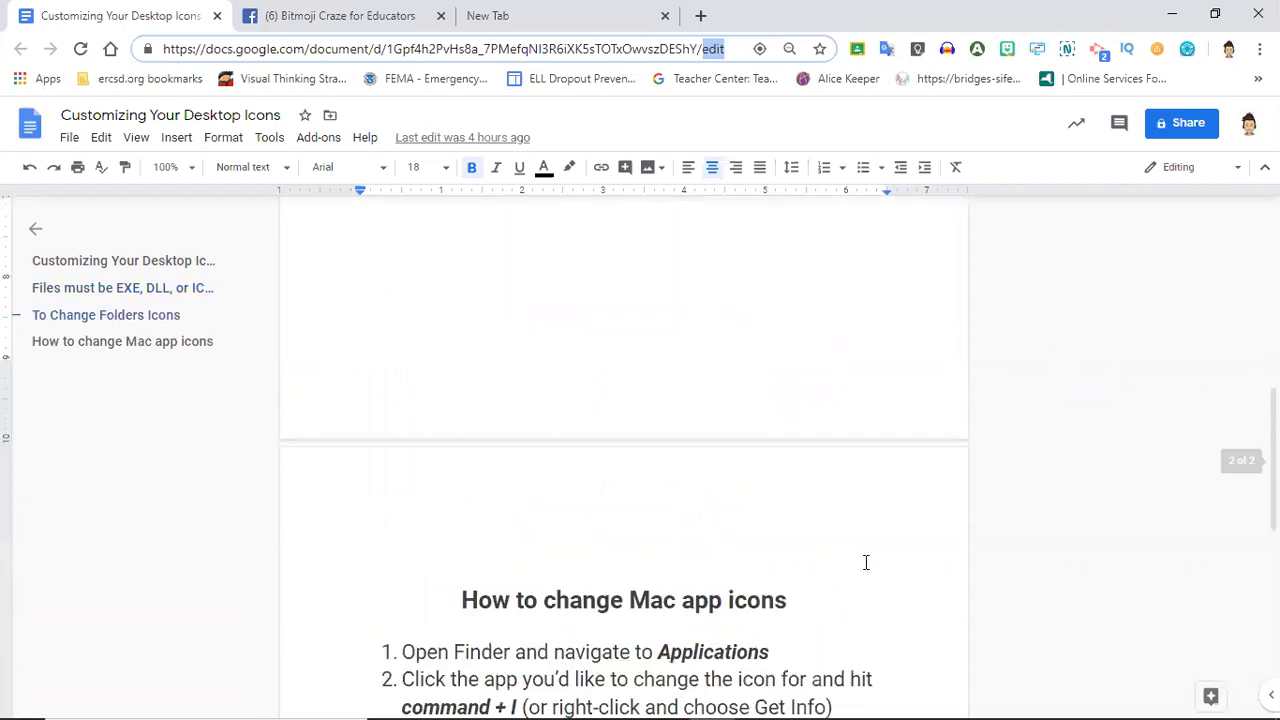
{"action": "scroll", "coordinate": [866, 562], "scroll_direction": "up", "scroll_amount": 1}
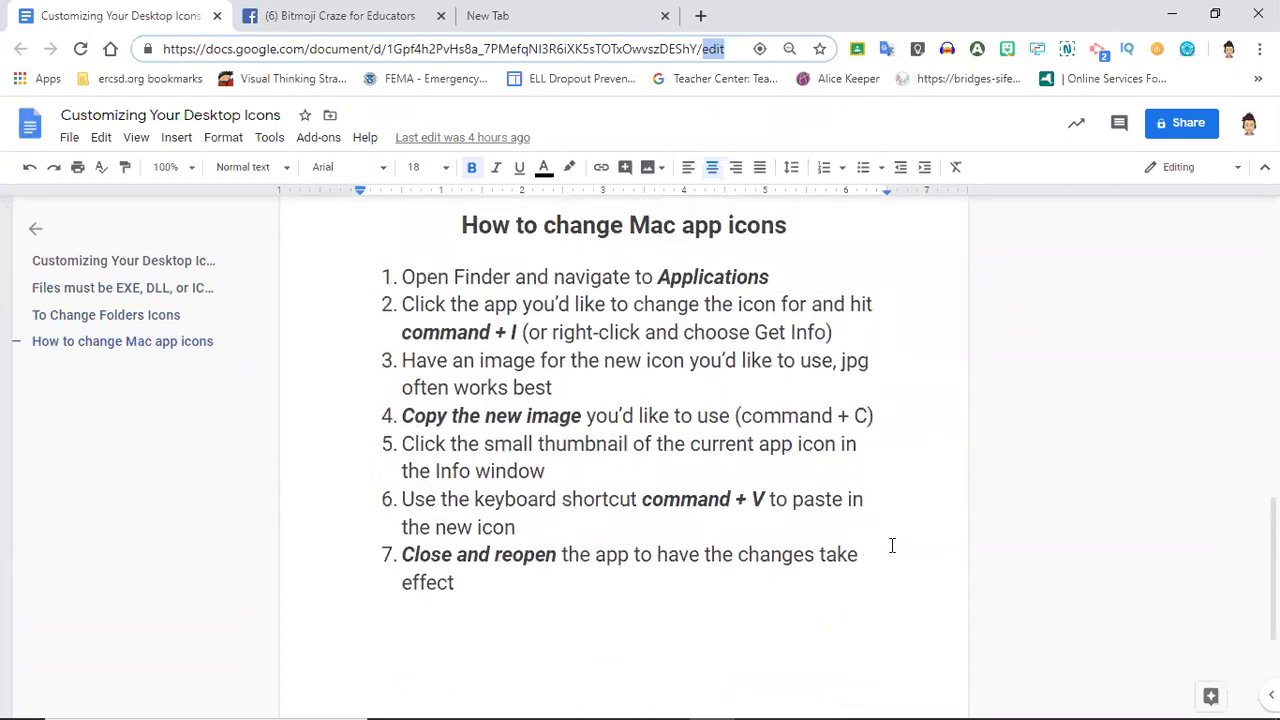